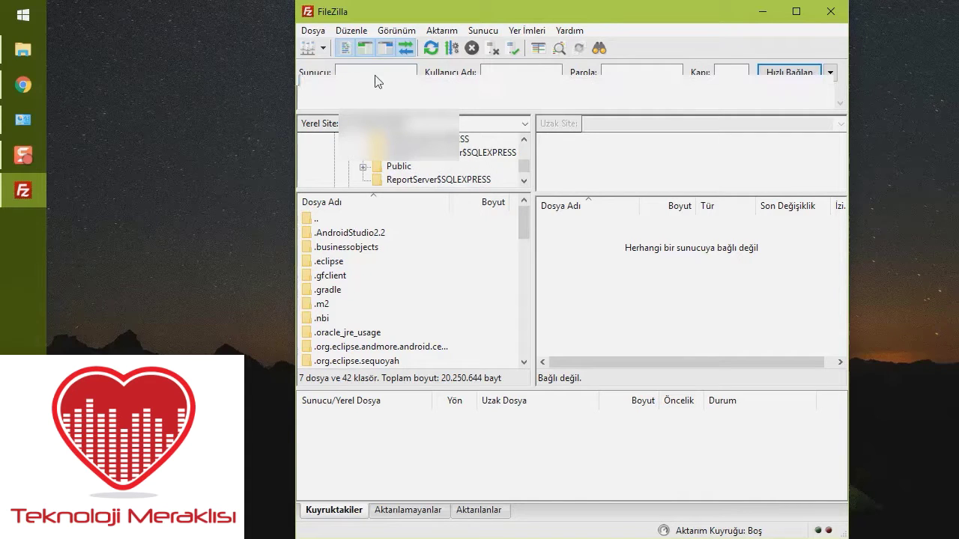
click(829, 12)
click(3, 8)
click(484, 245)
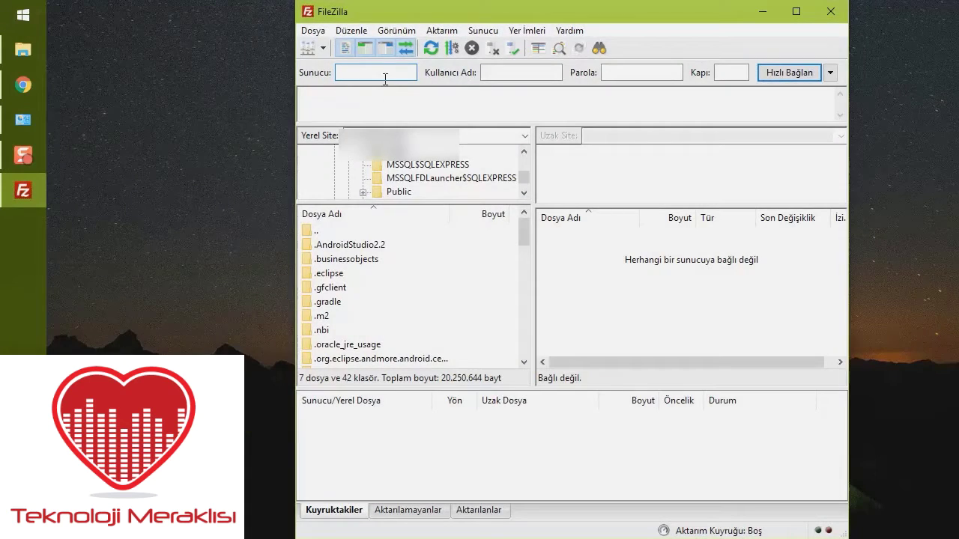
Step: Quick-connect to the server 79.26.23.12 with the user name kullaniciadi and the account password, leaving the port empty
text(79.)
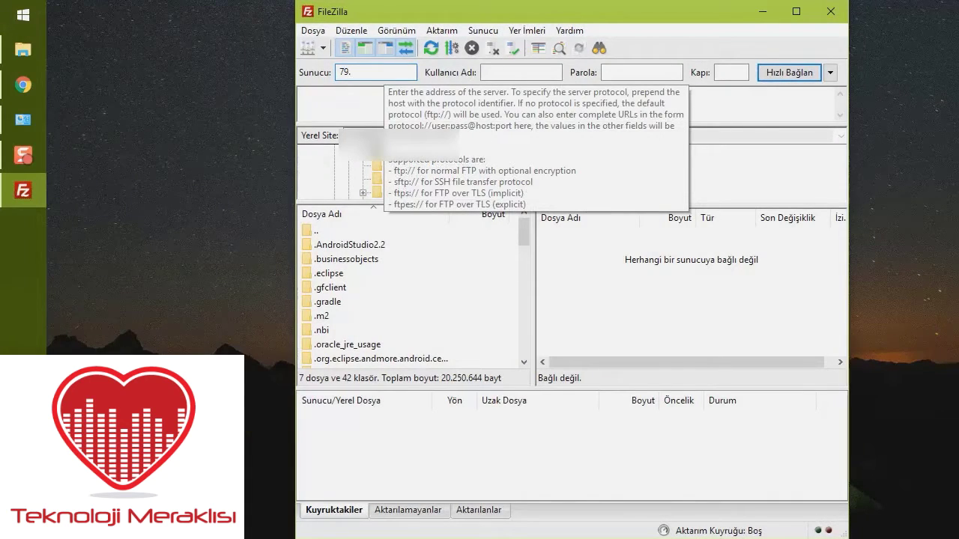
text(26.23.12)
click(497, 73)
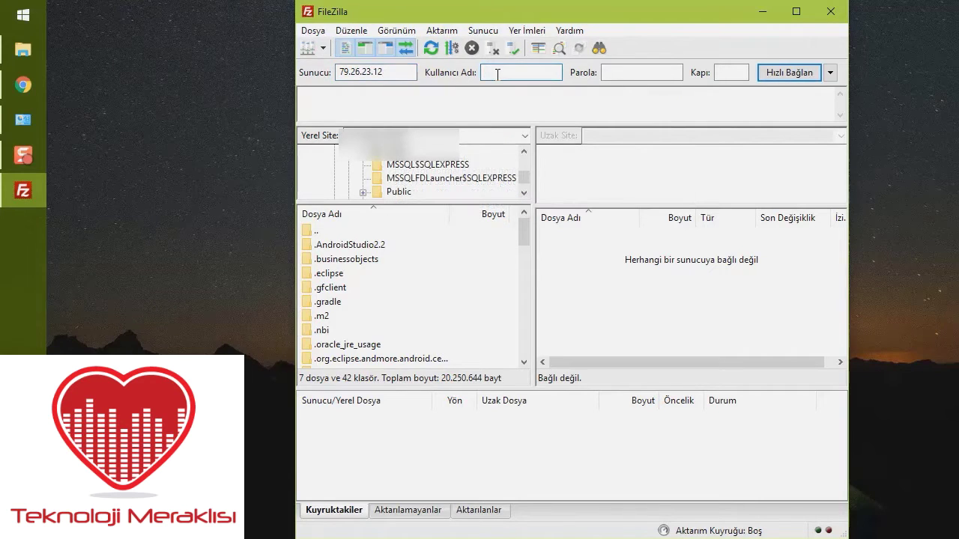
text(kullaniciadi)
key(Tab)
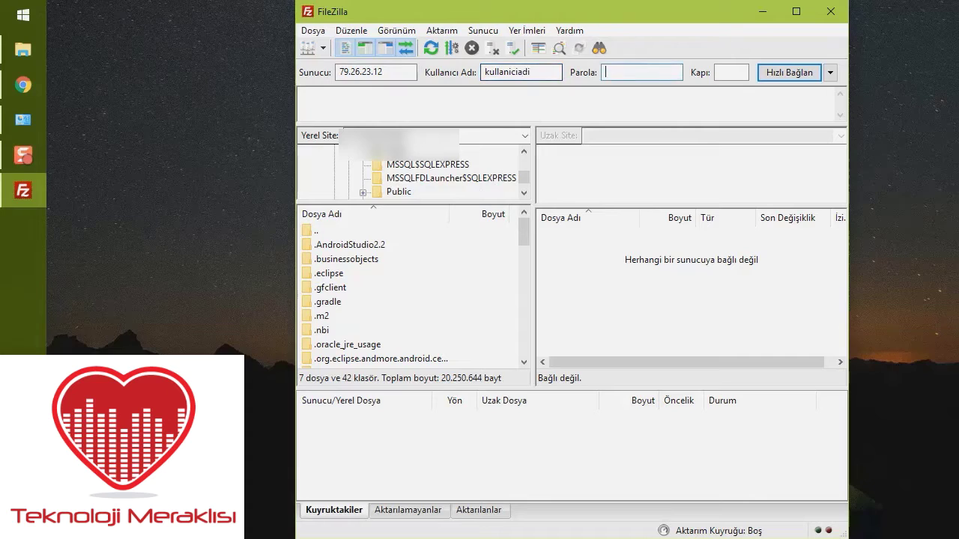
text(••••••)
click(796, 71)
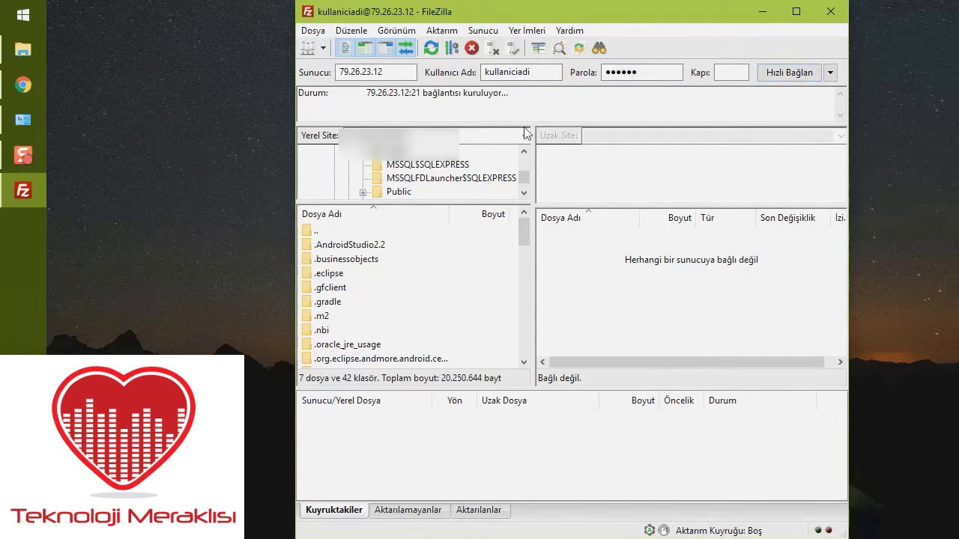
Step: Enlarge the message log and the file lists by resizing the panes, and abort the running connection attempt
drag(551, 132, 552, 181)
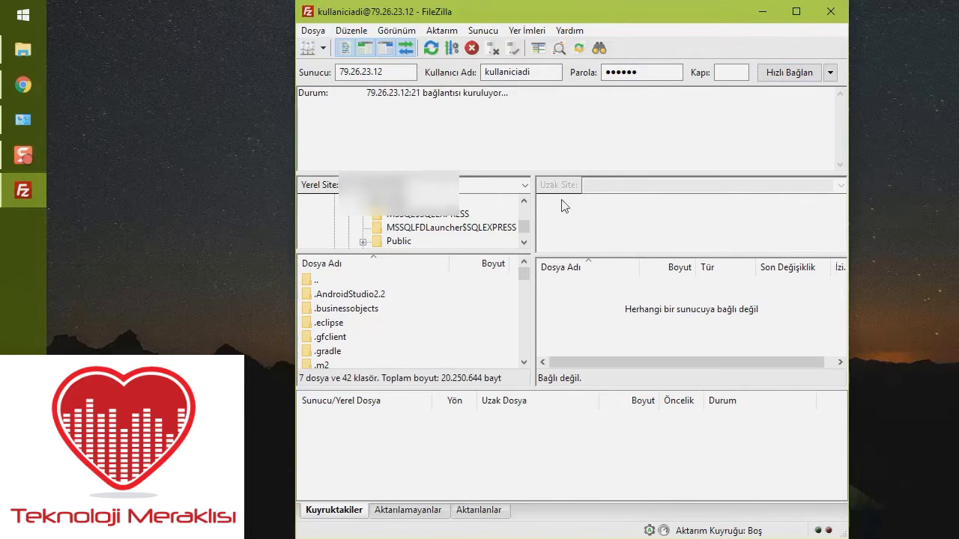
drag(560, 409, 561, 434)
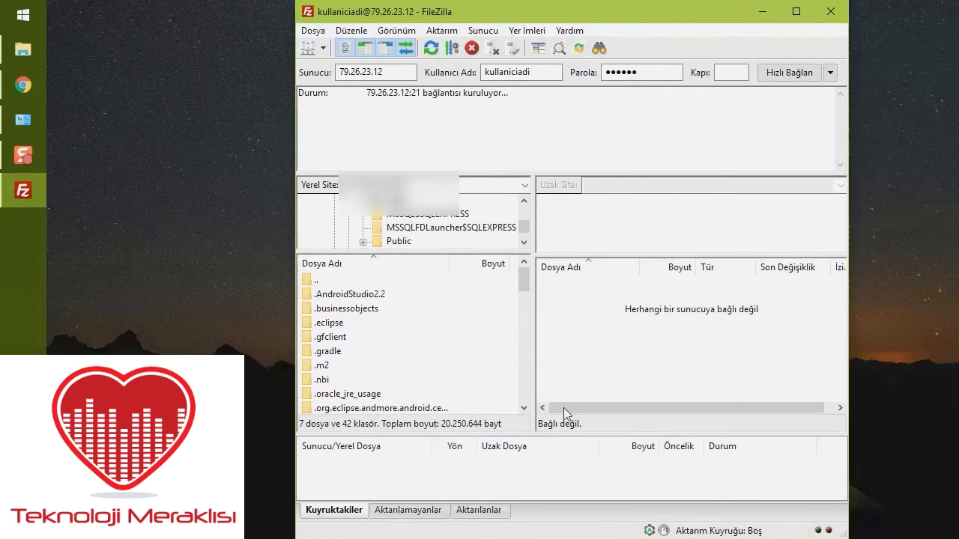
drag(616, 175, 619, 150)
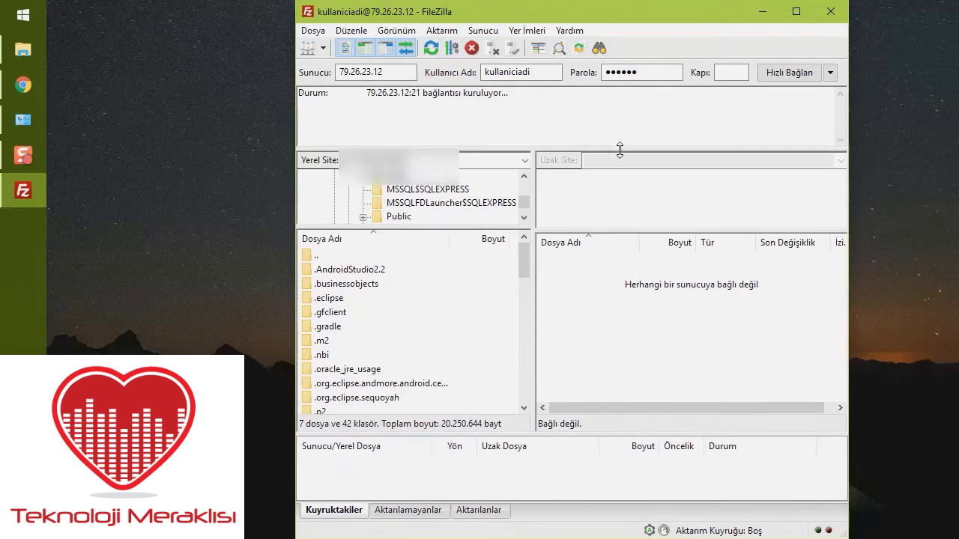
click(472, 48)
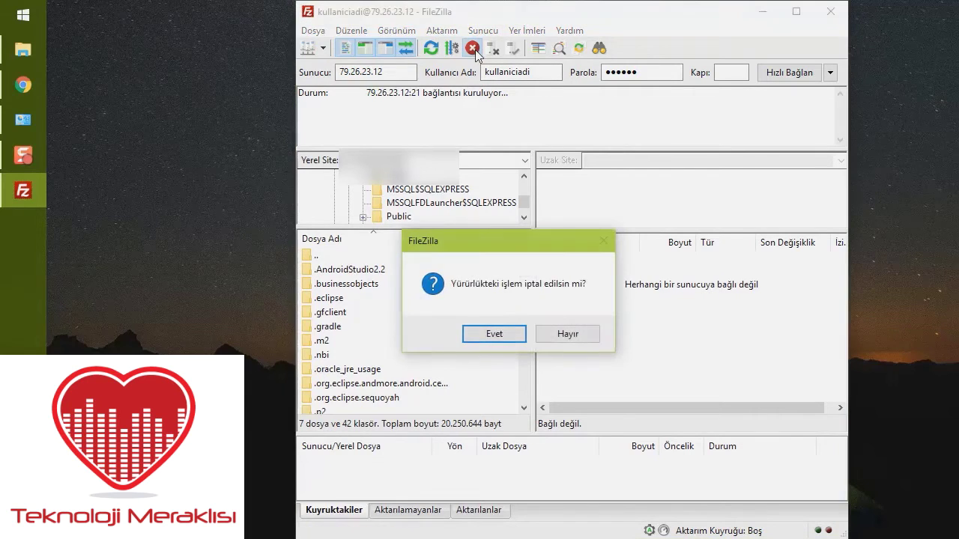
click(494, 336)
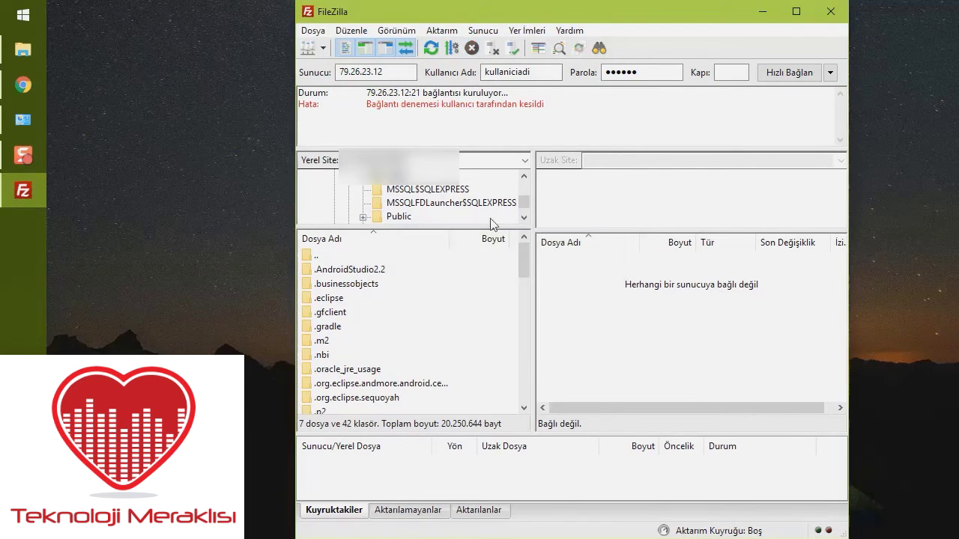
Step: Add a new site named orneksite in the Site Manager and set its server to google.com, leaving the port empty
click(311, 47)
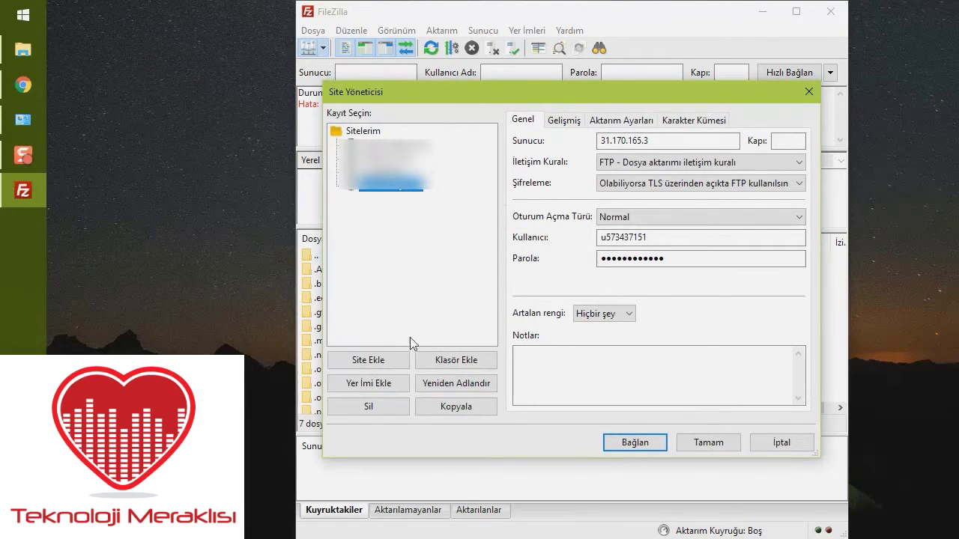
click(396, 361)
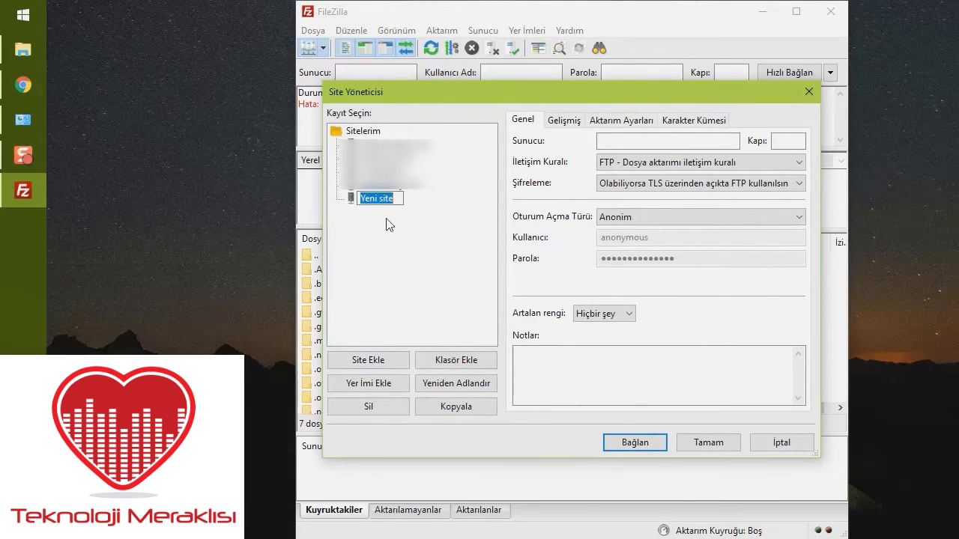
text(orneksite)
click(630, 141)
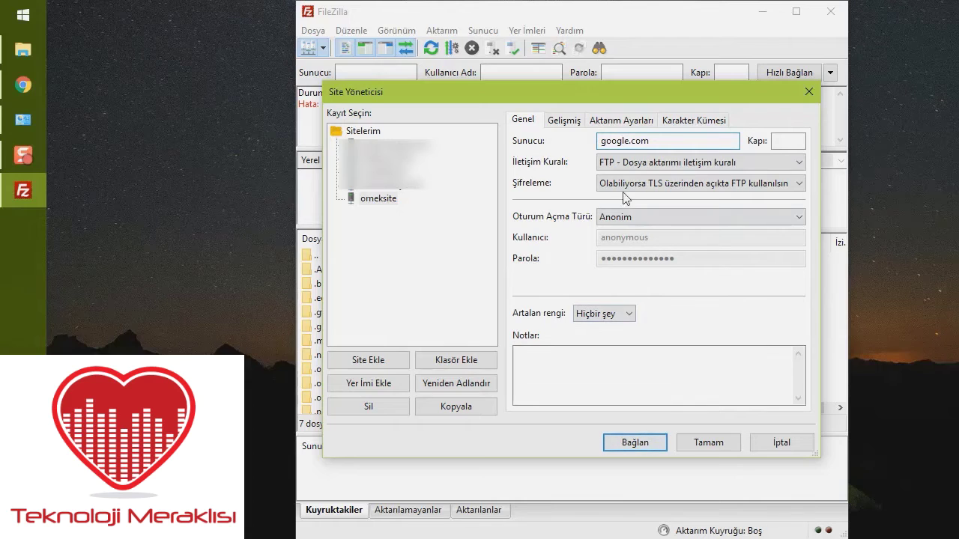
click(797, 145)
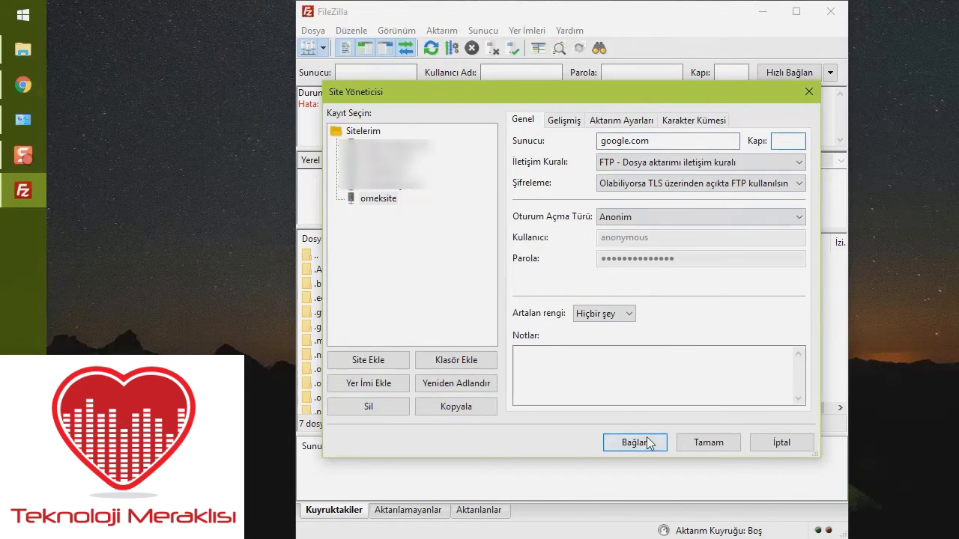
drag(676, 140, 482, 148)
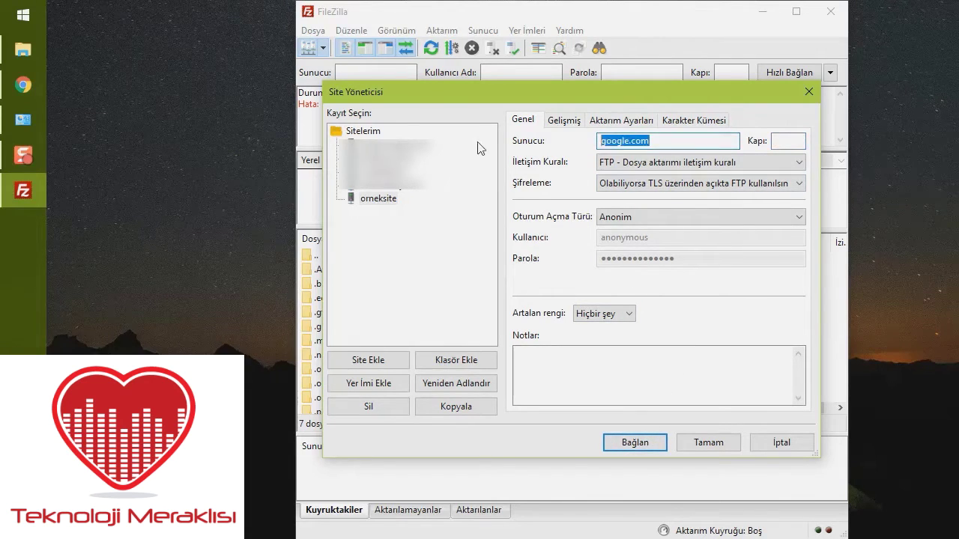
click(793, 139)
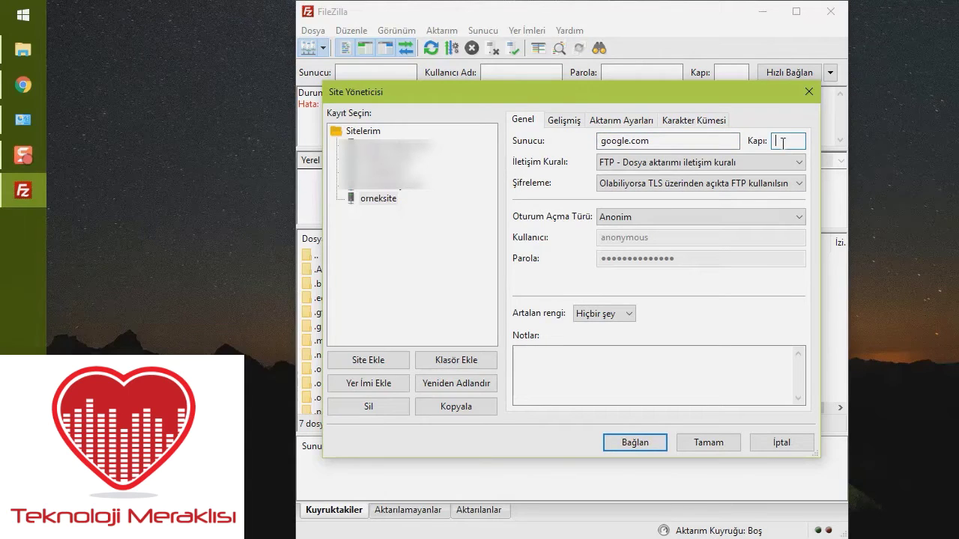
Step: Switch the site's protocol to SFTP and back to FTP, and choose the encryption "Olabiliyorsa TLS üzerinden açıkta FTP kullanılsın"
click(746, 160)
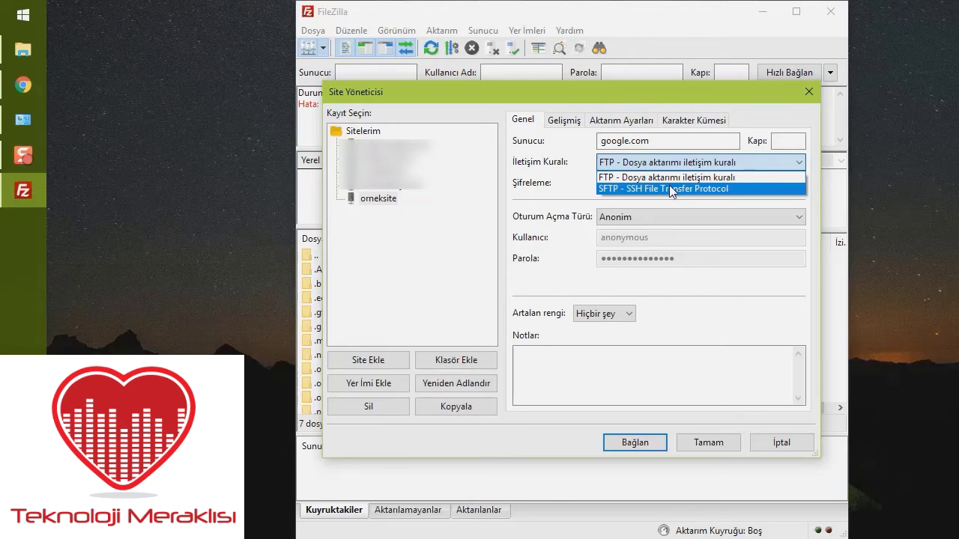
click(672, 189)
click(670, 164)
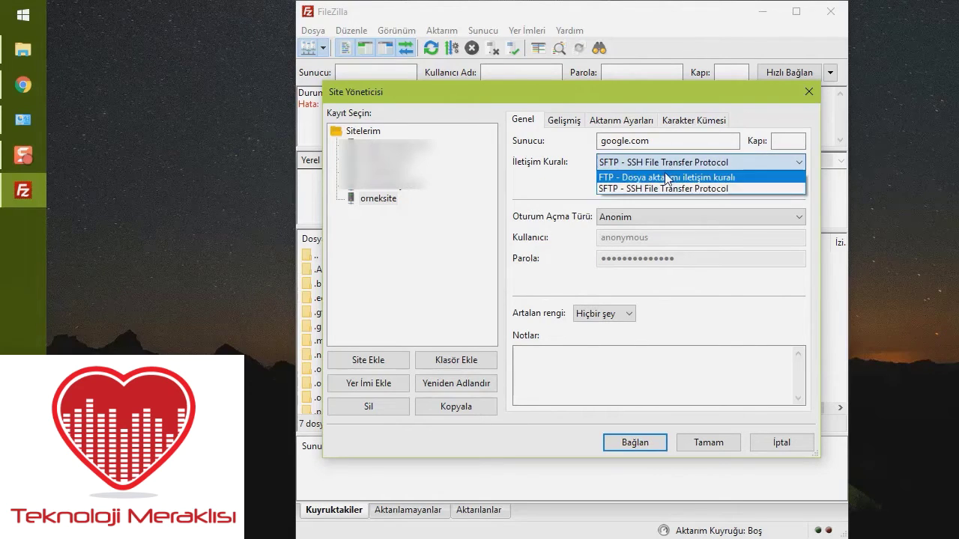
click(666, 178)
click(658, 186)
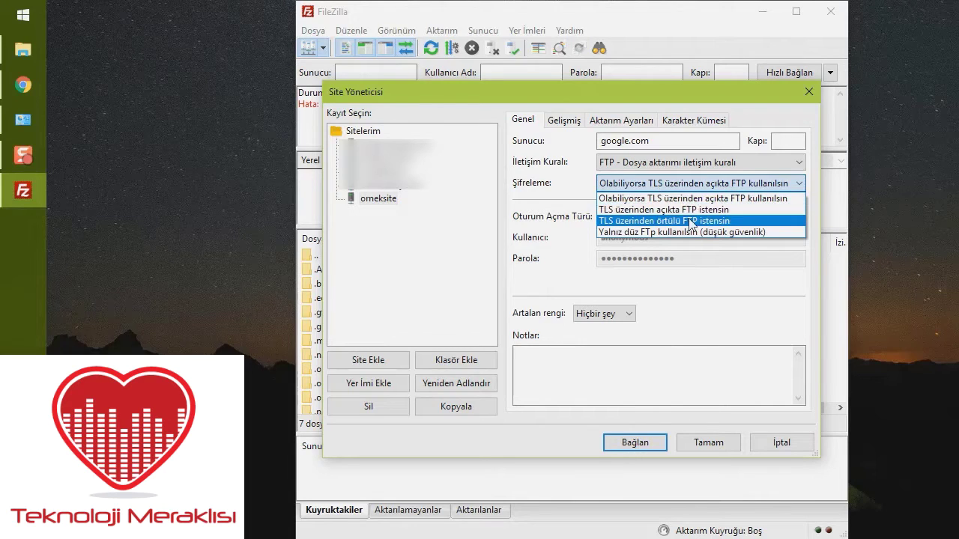
click(606, 199)
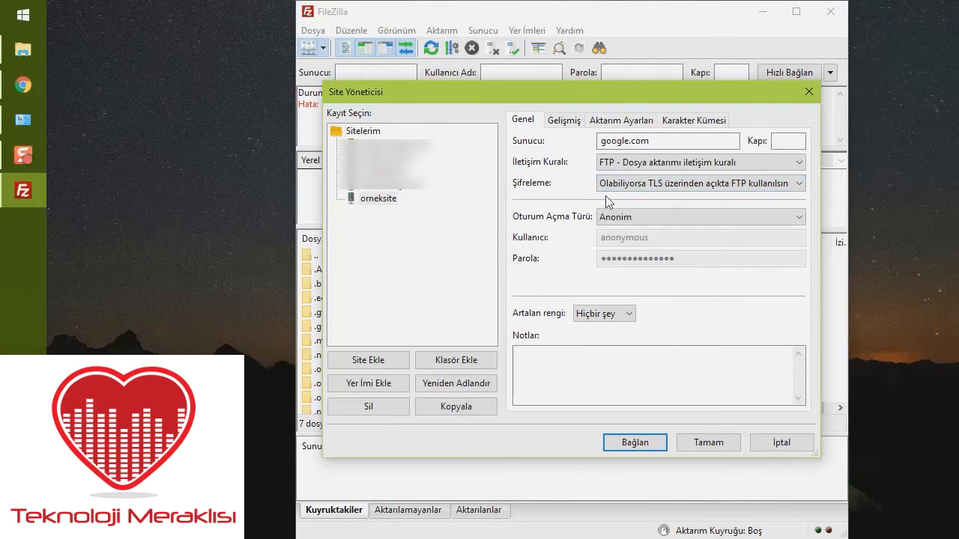
Step: Set the site's logon type to Normal and enter the user name kullaniciadi and the account password
click(614, 216)
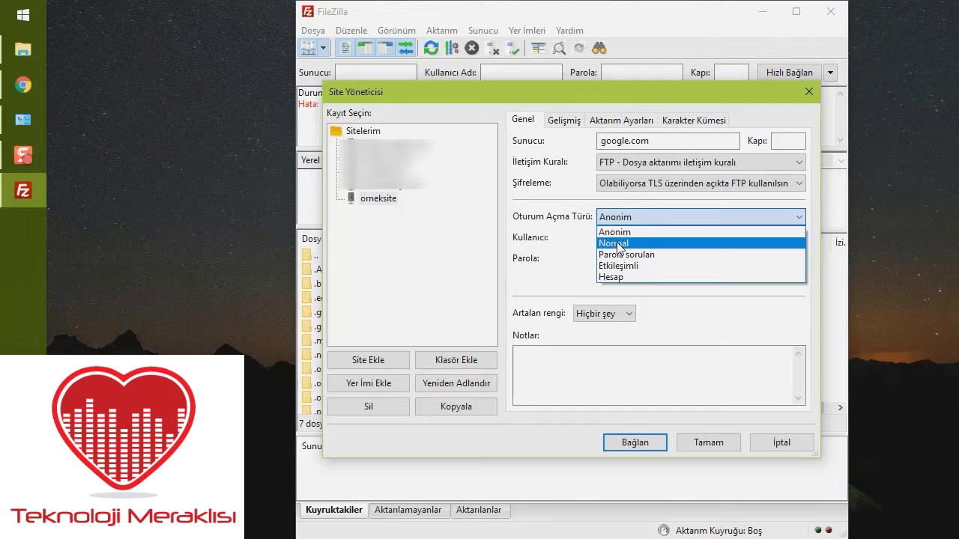
click(619, 243)
key(Tab)
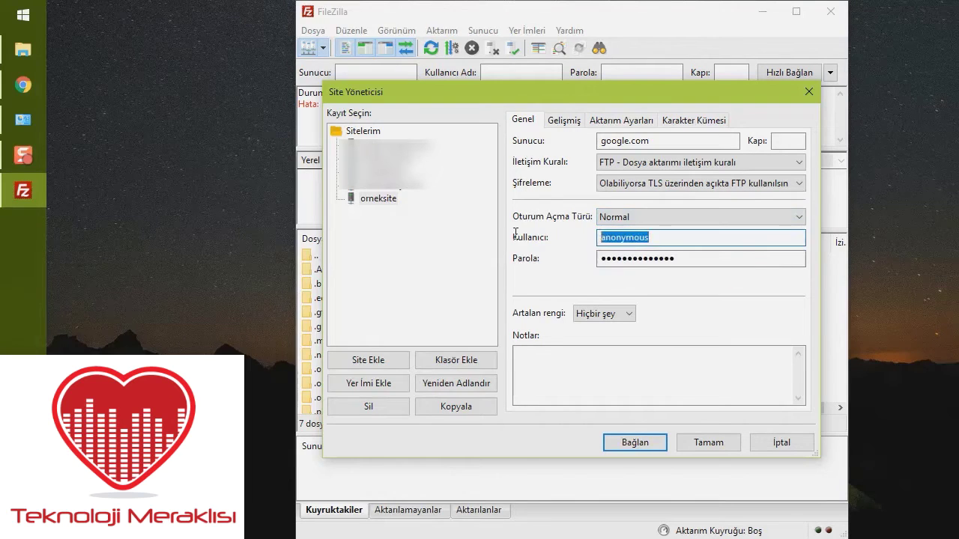
text(kullaniciadi)
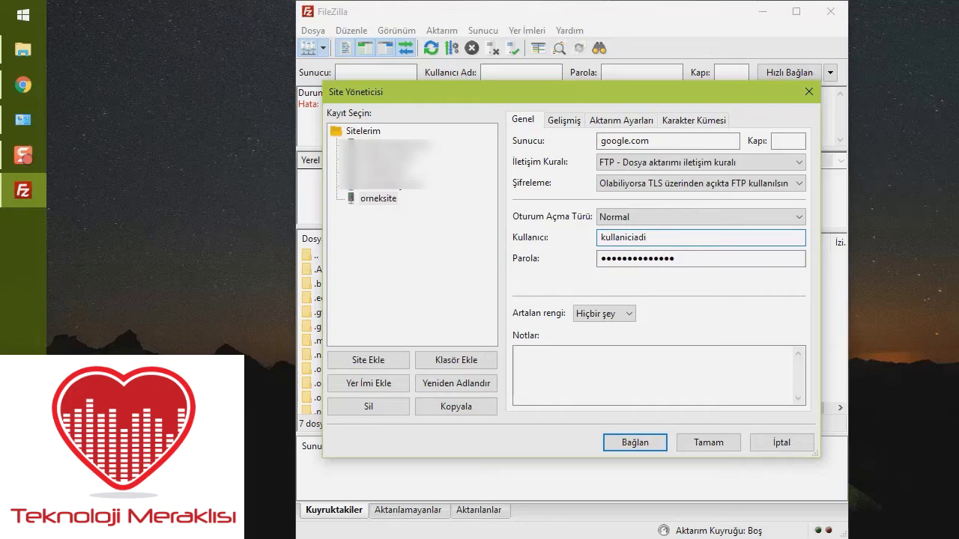
key(Tab)
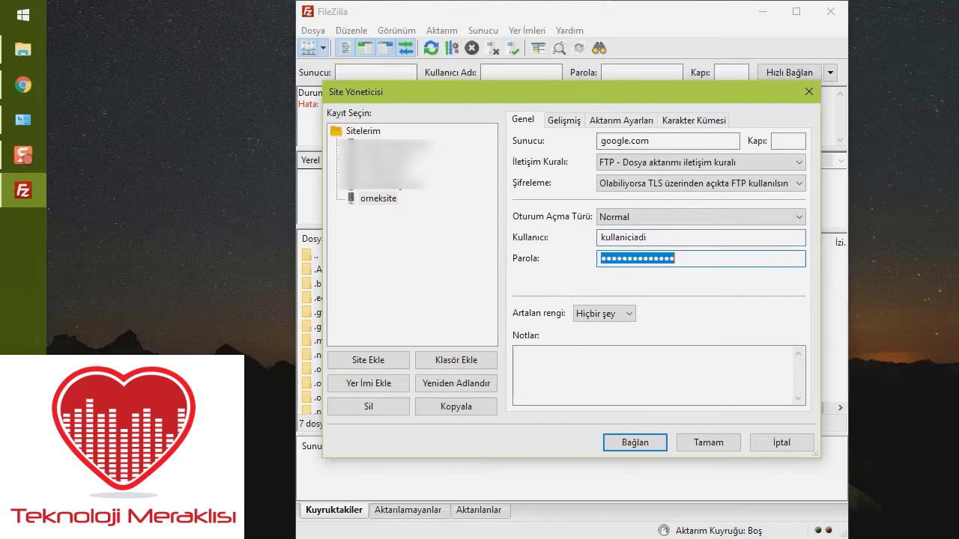
text(s)
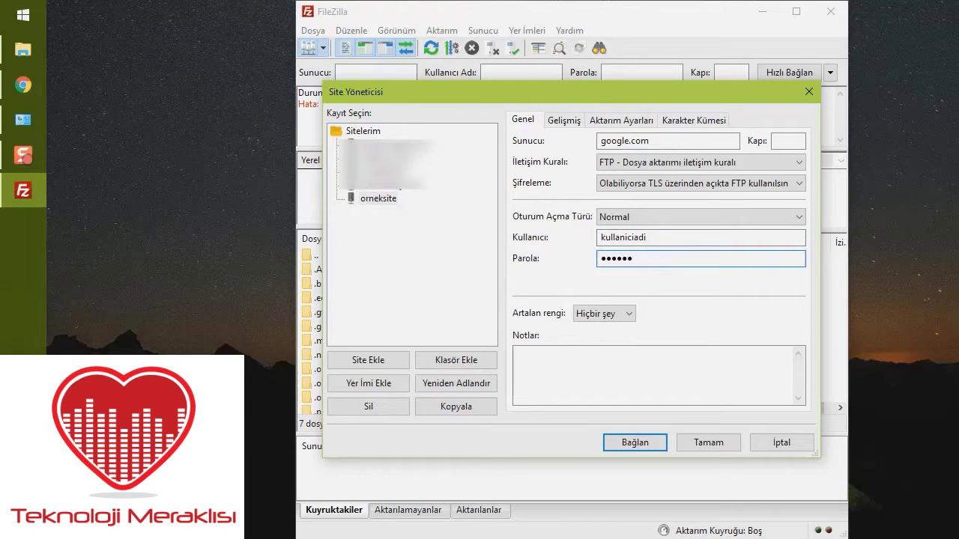
click(600, 314)
click(648, 421)
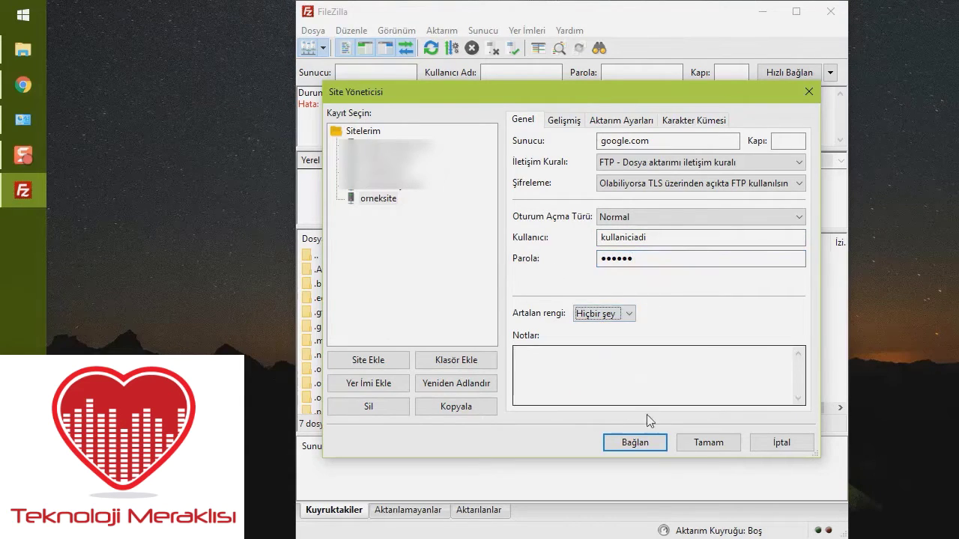
Step: Set the logon type of orneksite to Anonim and connect to the site
click(660, 219)
click(644, 230)
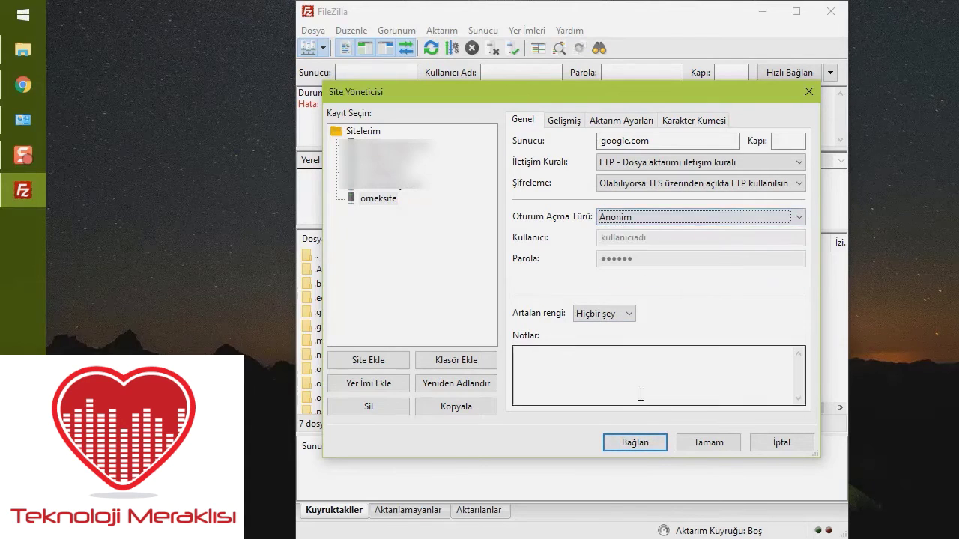
click(641, 445)
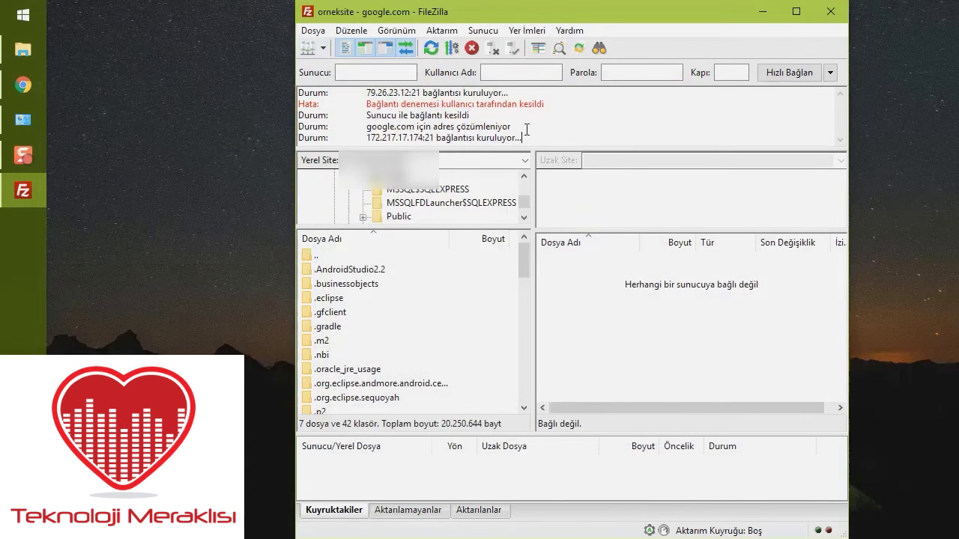
Step: Check the server address and port in the connection log, and abort the connection attempt to google.com
drag(423, 137, 365, 133)
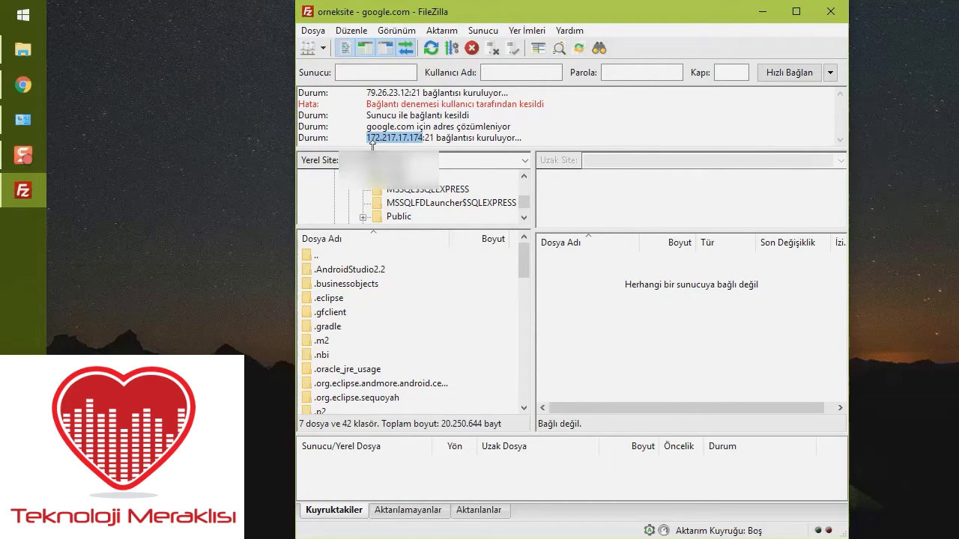
double_click(427, 138)
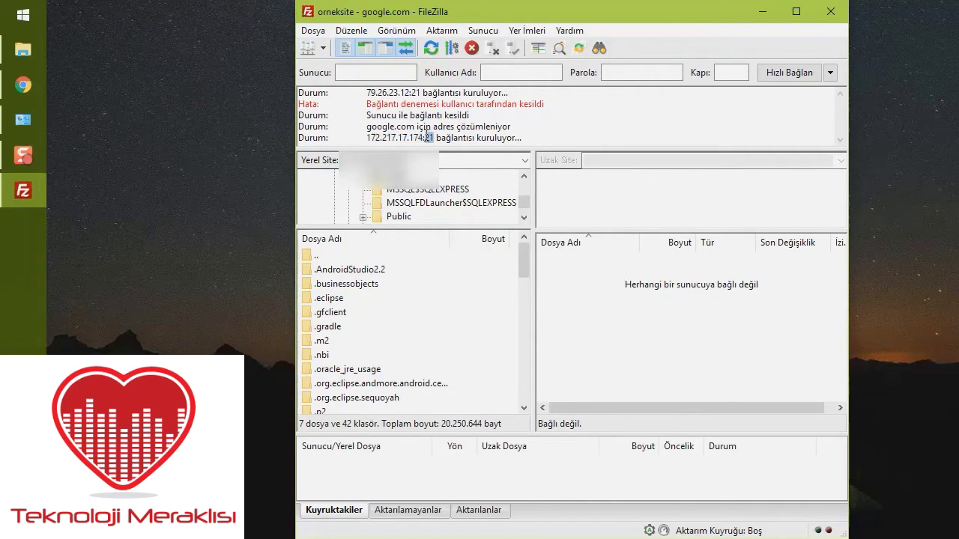
drag(522, 138, 293, 137)
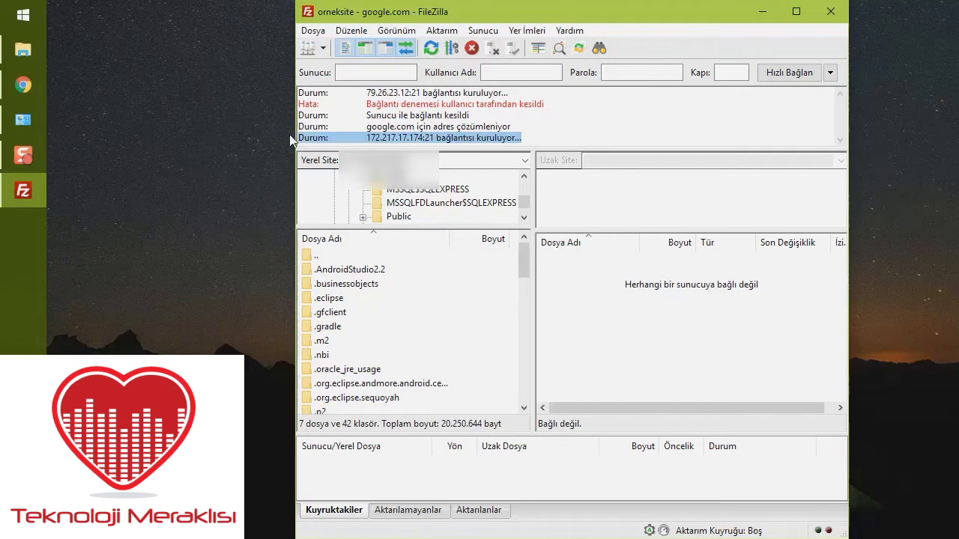
click(524, 218)
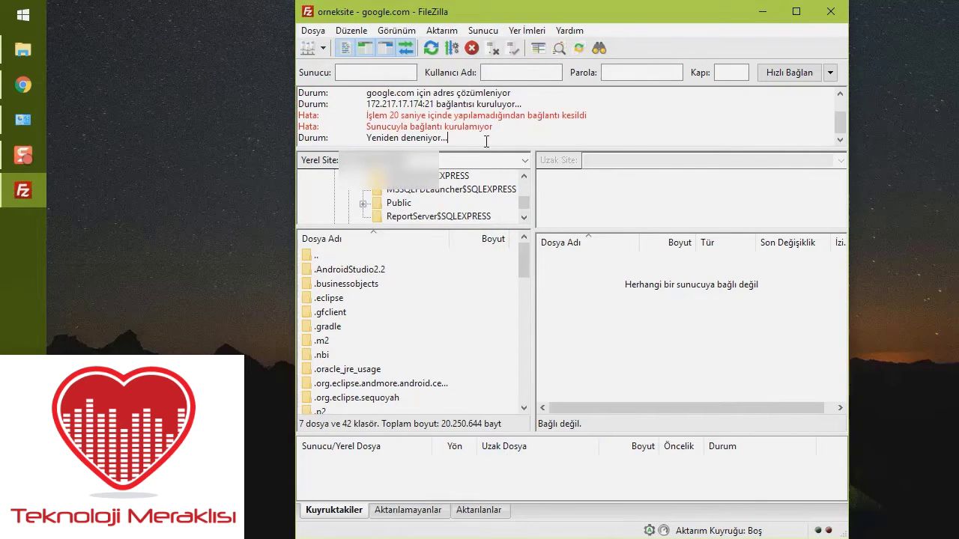
click(471, 48)
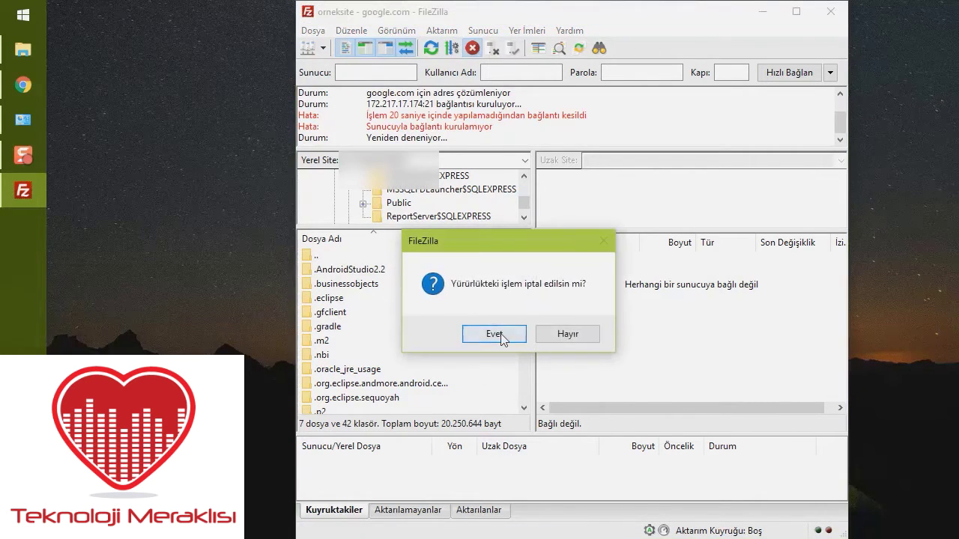
click(453, 336)
drag(570, 139, 300, 78)
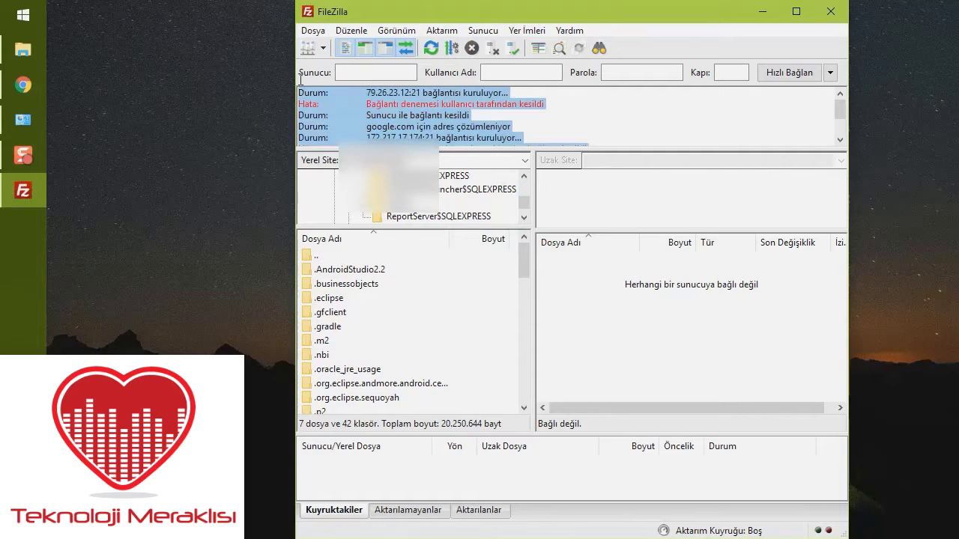
Step: Reopen the Site Manager, set orneksite's logon type to Normal, and select the existing user name
click(308, 47)
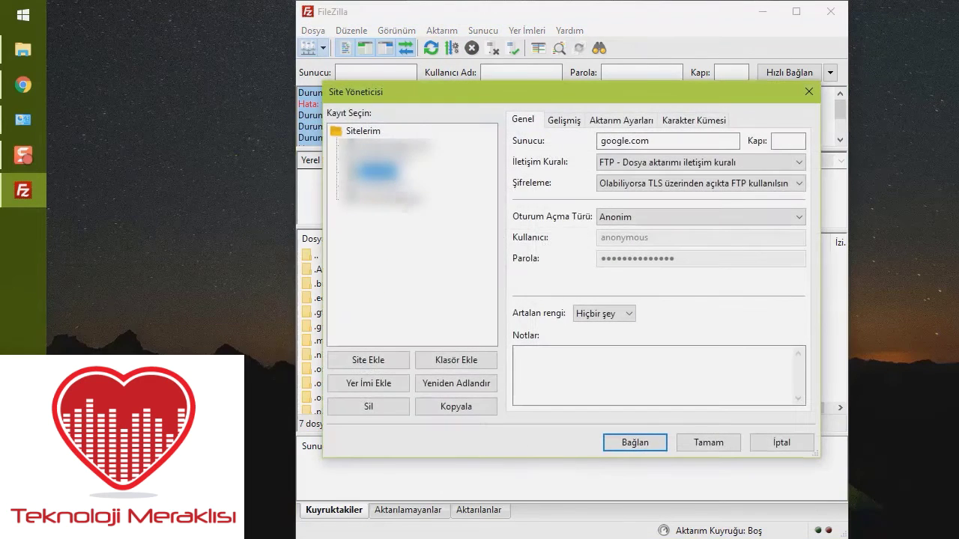
click(649, 217)
click(637, 244)
drag(644, 238, 539, 246)
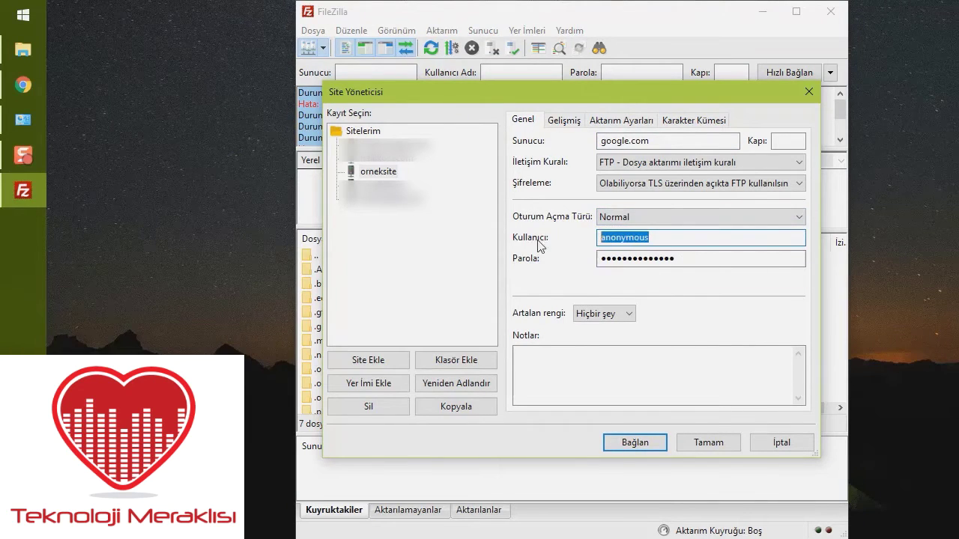
Step: Delete the orneksite entry from the Site Manager and save the site list
click(378, 171)
click(386, 406)
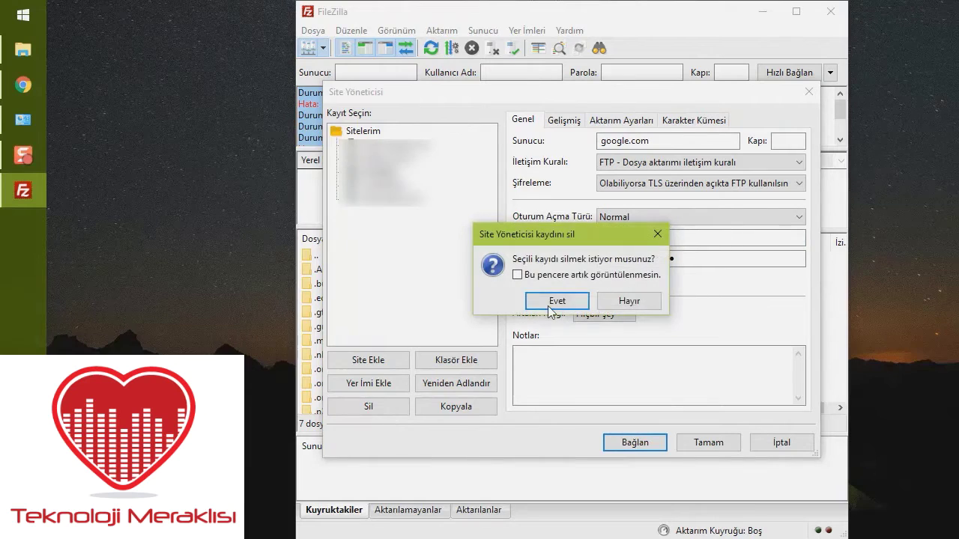
click(556, 302)
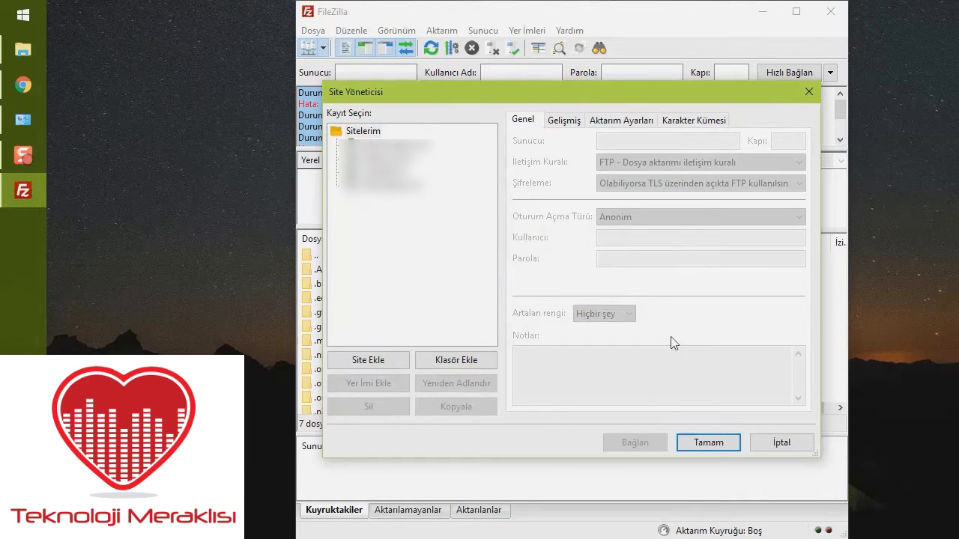
click(721, 445)
Step: Examine the connection log through its last entries, temporarily enlarging the log area
click(573, 117)
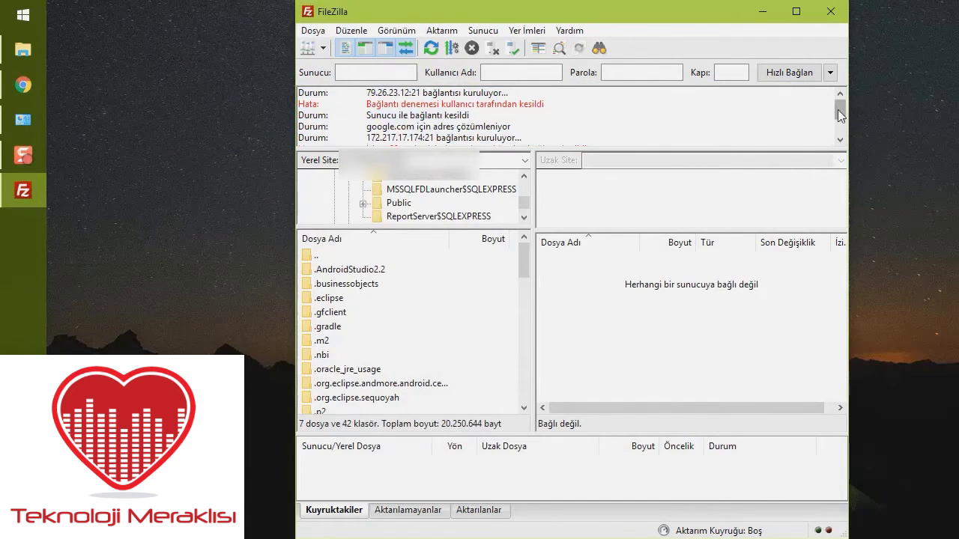
scroll(840, 113, down, 1)
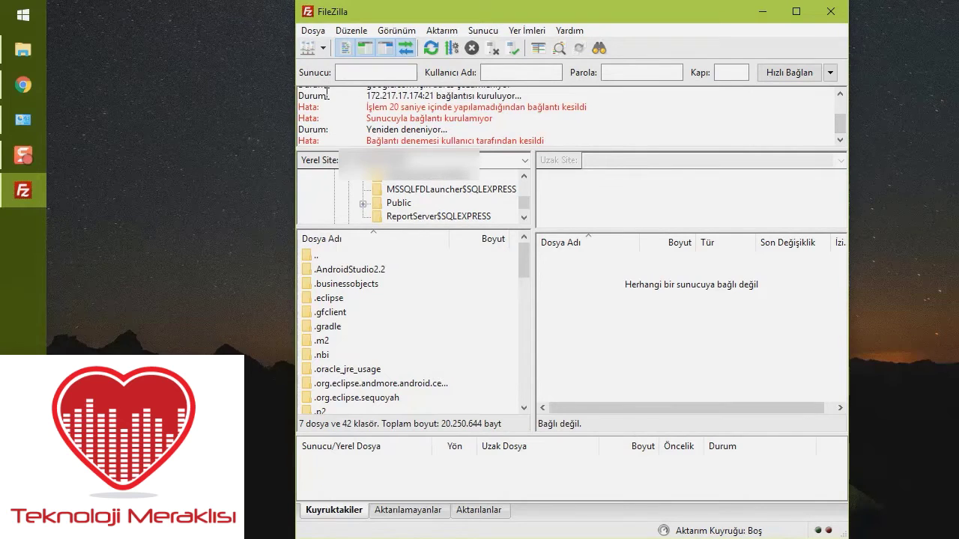
drag(595, 147, 329, 97)
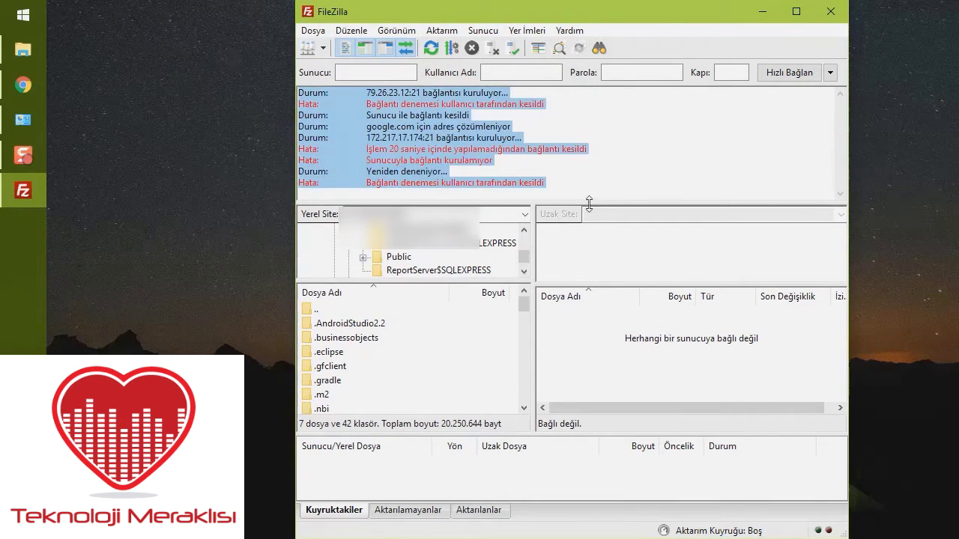
drag(604, 203, 597, 153)
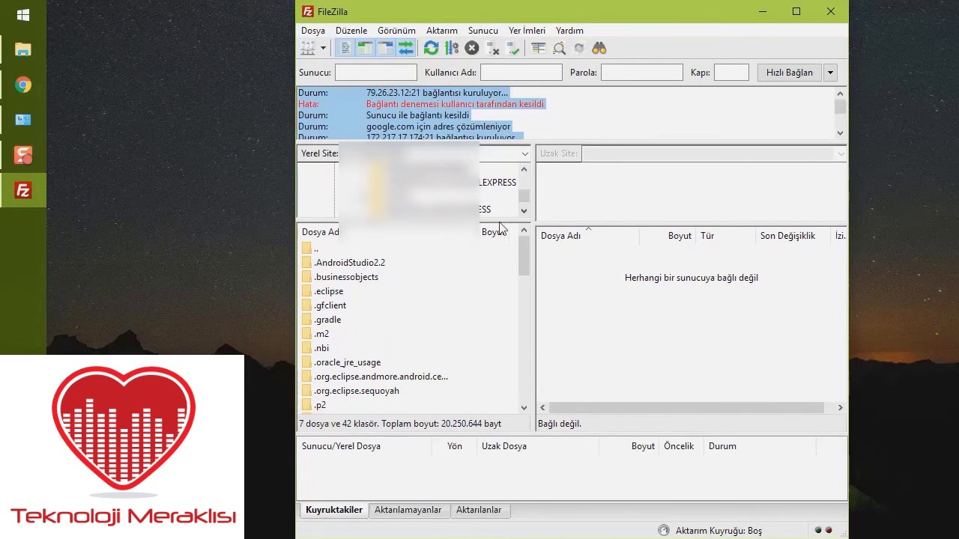
Step: Enlarge the local folder tree and list the root folder of the local system drive
drag(498, 223, 498, 248)
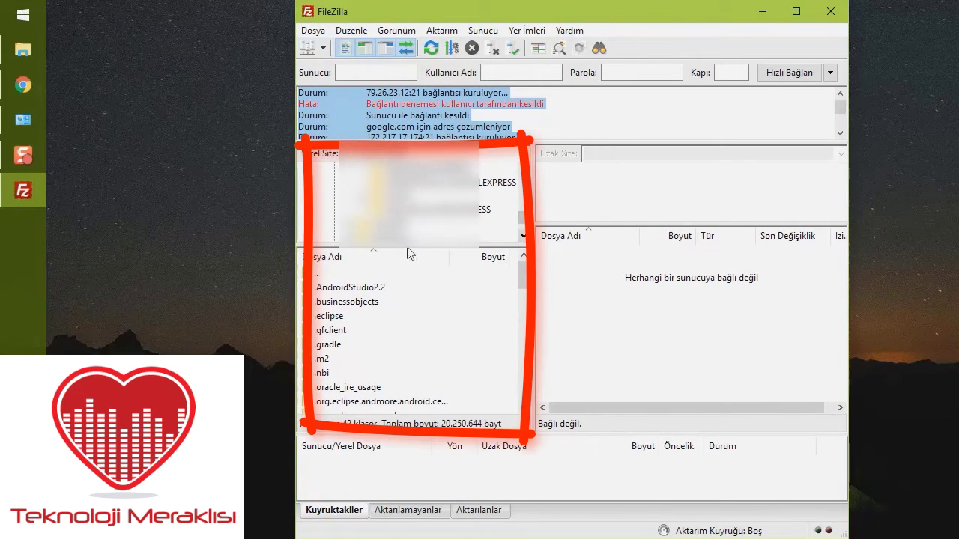
scroll(517, 230, down, 5)
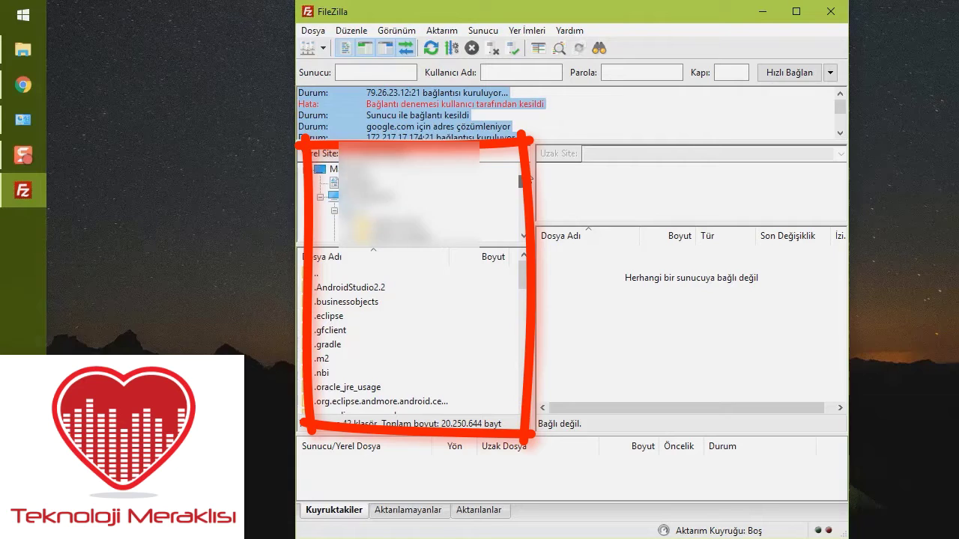
scroll(525, 196, up, 5)
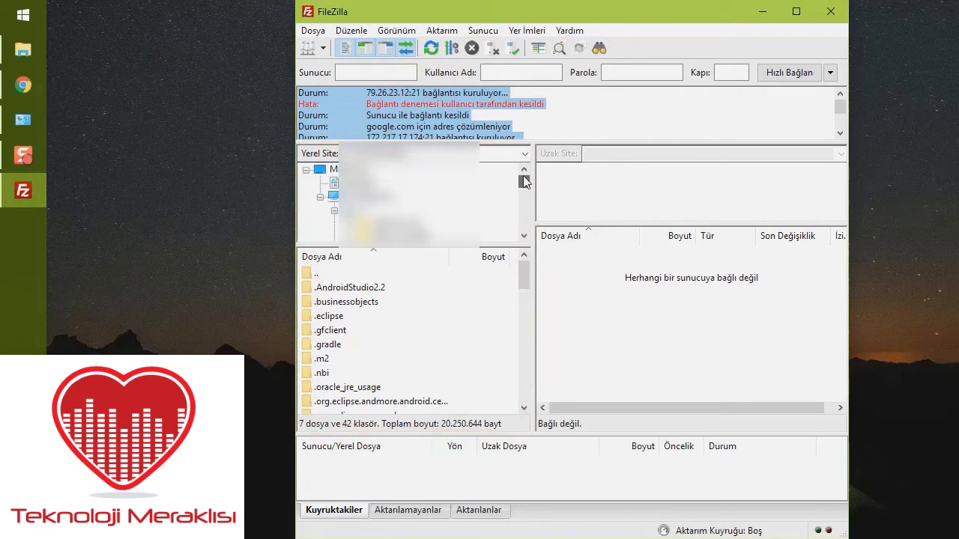
scroll(524, 195, up, 3)
click(352, 183)
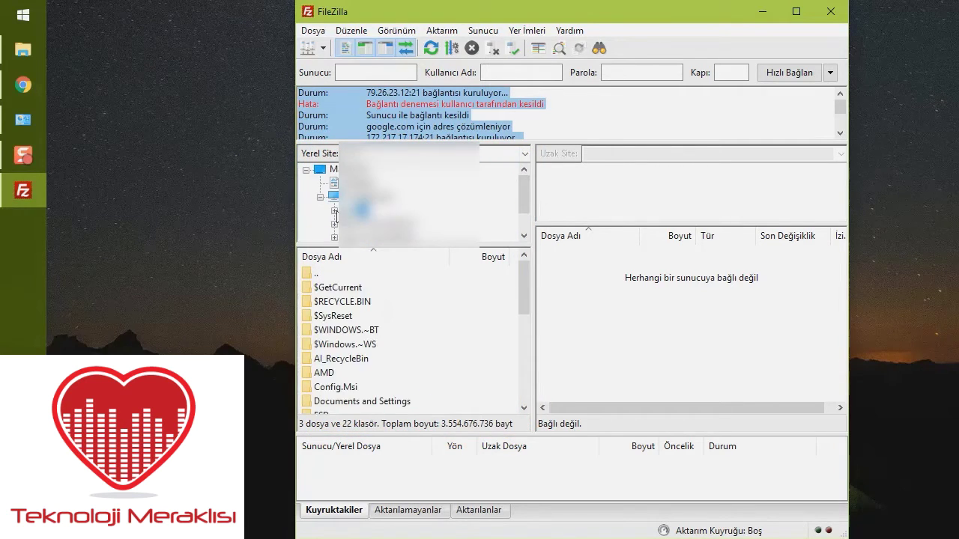
Step: Connect to the last saved site in the Site Manager and close the older connection's tab
key(ctrl+s)
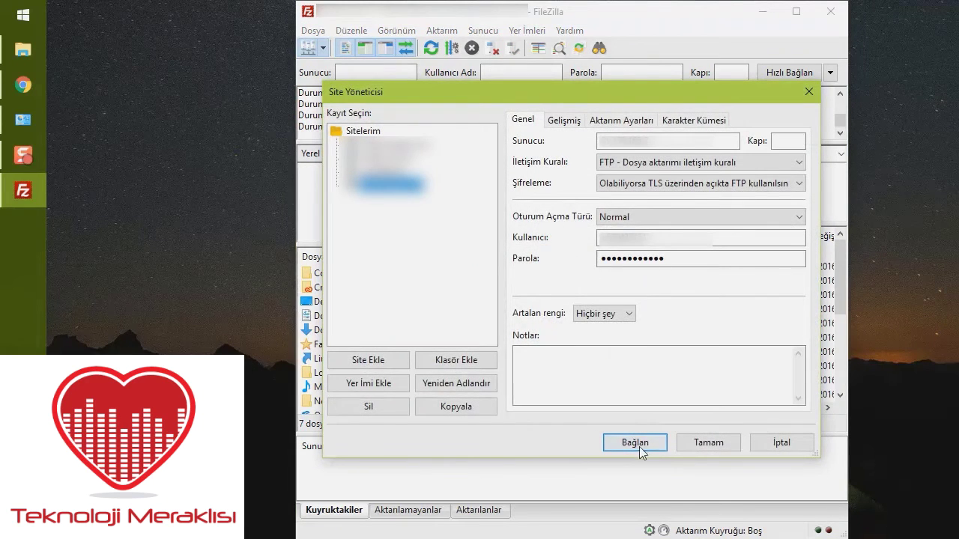
click(635, 443)
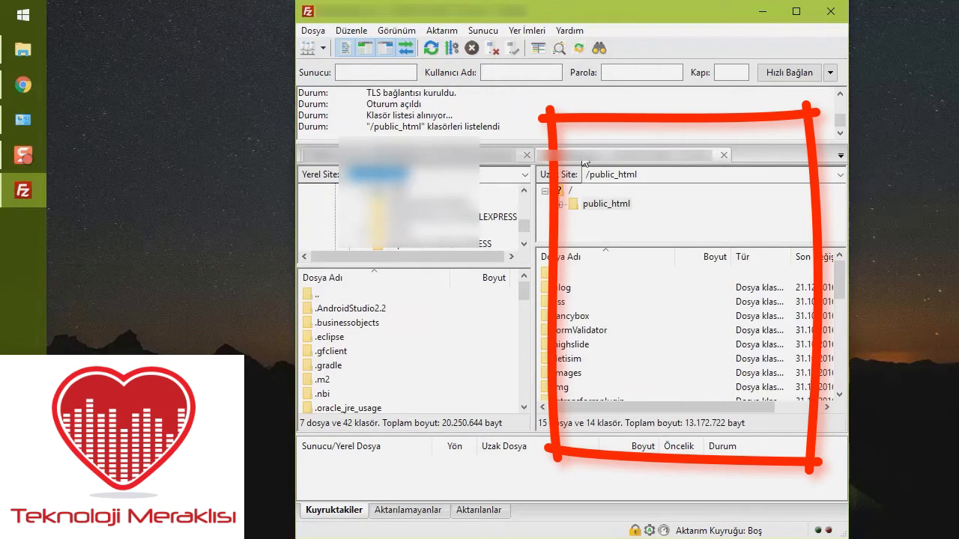
click(523, 157)
click(537, 157)
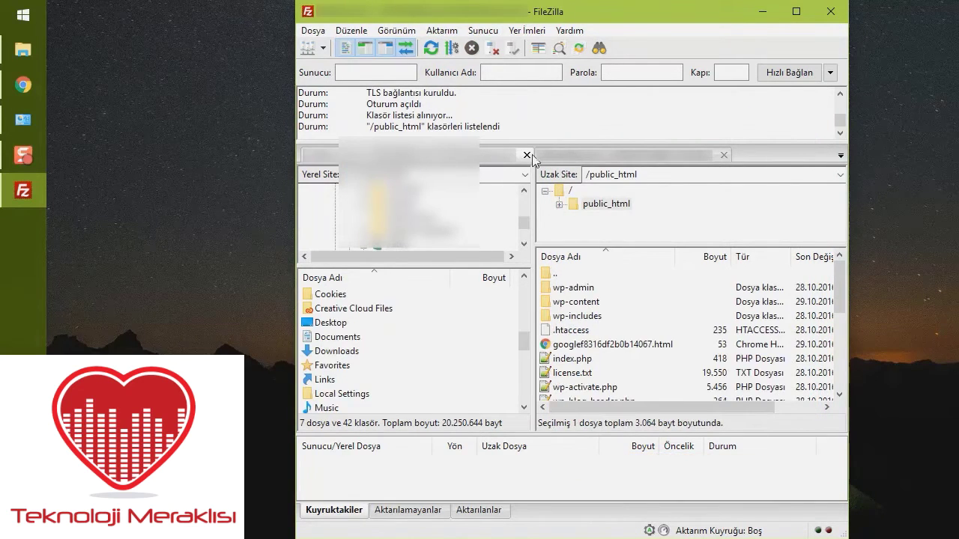
click(527, 156)
Step: Upload the local index.html to /public_html/yenisayfa, overwriting the existing file with the option "Üzerine Yazılsın"
scroll(337, 322, down, 2)
scroll(337, 314, up, 2)
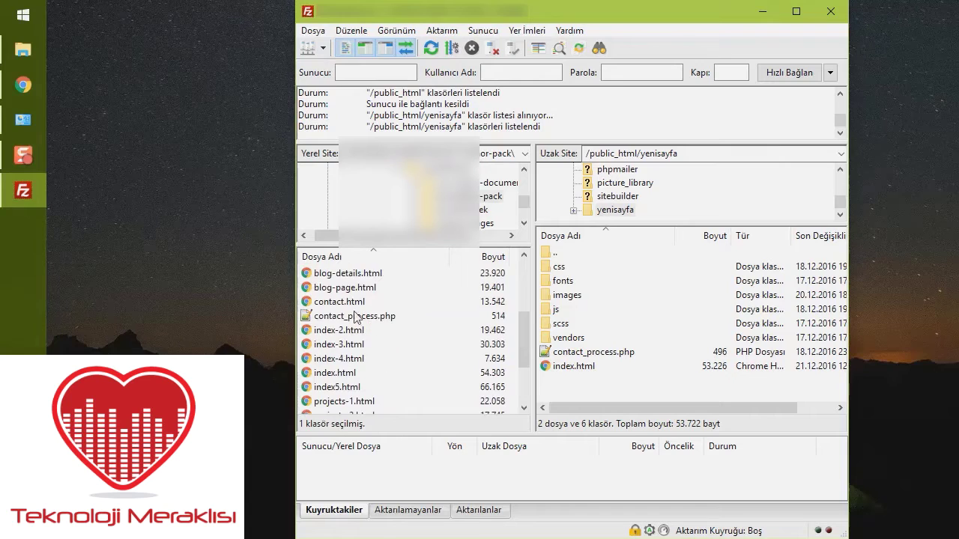
scroll(519, 344, down, 1)
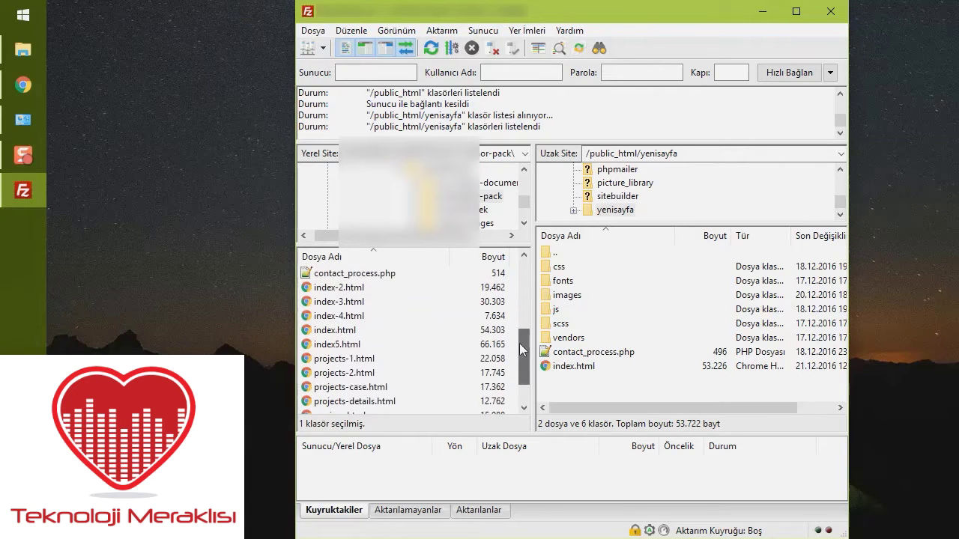
drag(519, 343, 519, 321)
drag(344, 374, 626, 388)
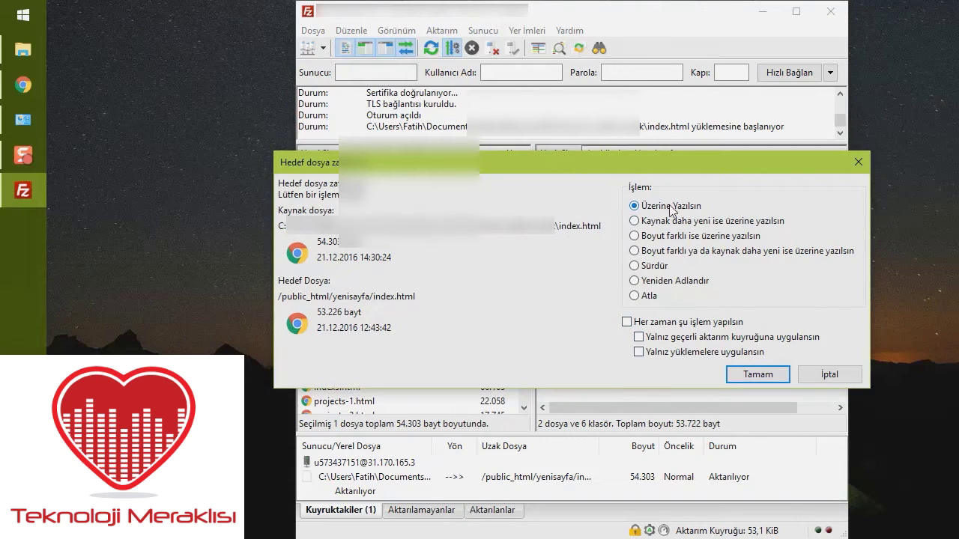
click(751, 374)
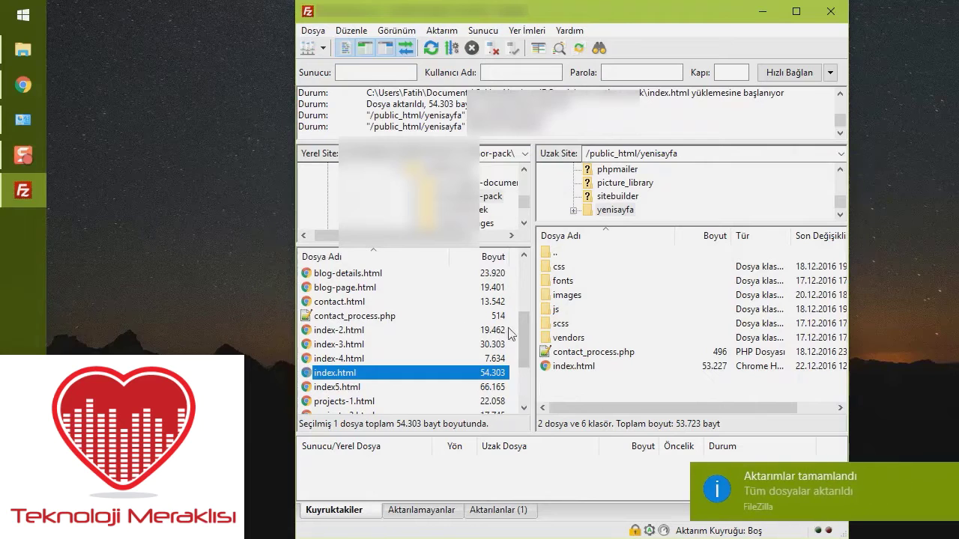
Step: Upload the local files index-2.html, index-3.html and index-4.html together to /public_html/yenisayfa
scroll(529, 336, down, 1)
mouse_move(530, 332)
mouse_down()
mouse_move(530, 304)
mouse_move(531, 331)
mouse_up()
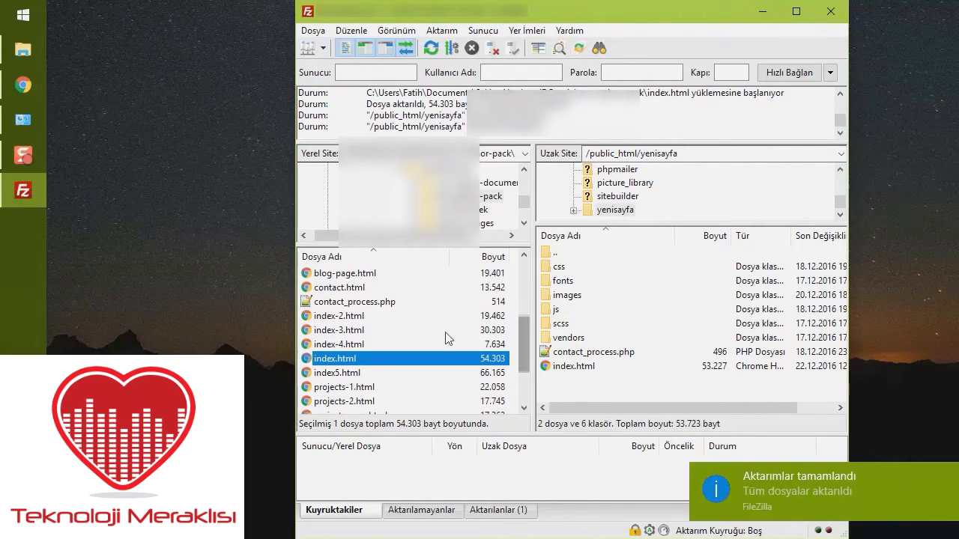
click(356, 318)
shift+click(359, 343)
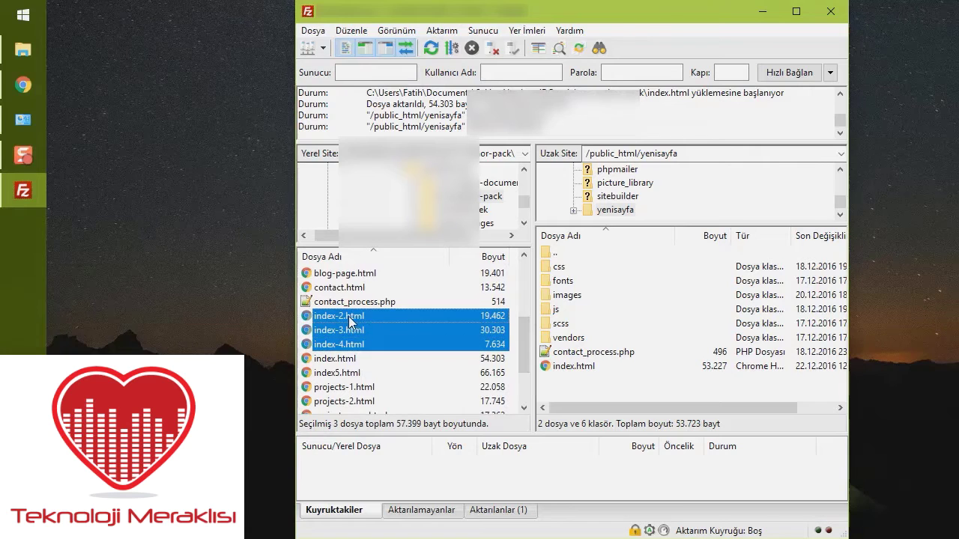
drag(352, 322, 595, 384)
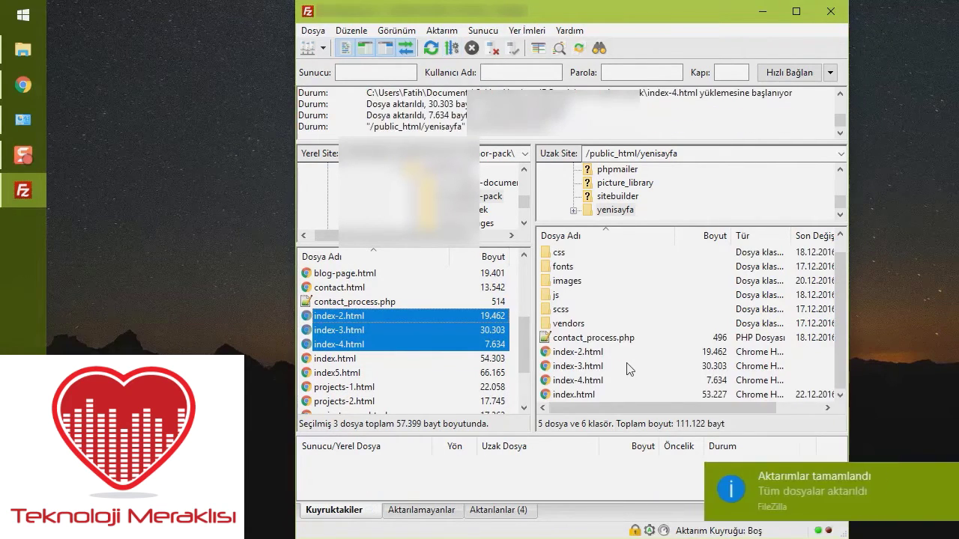
Step: Delete index-2.html, index-3.html and index-4.html from /public_html/yenisayfa on the server
click(585, 352)
shift+click(589, 383)
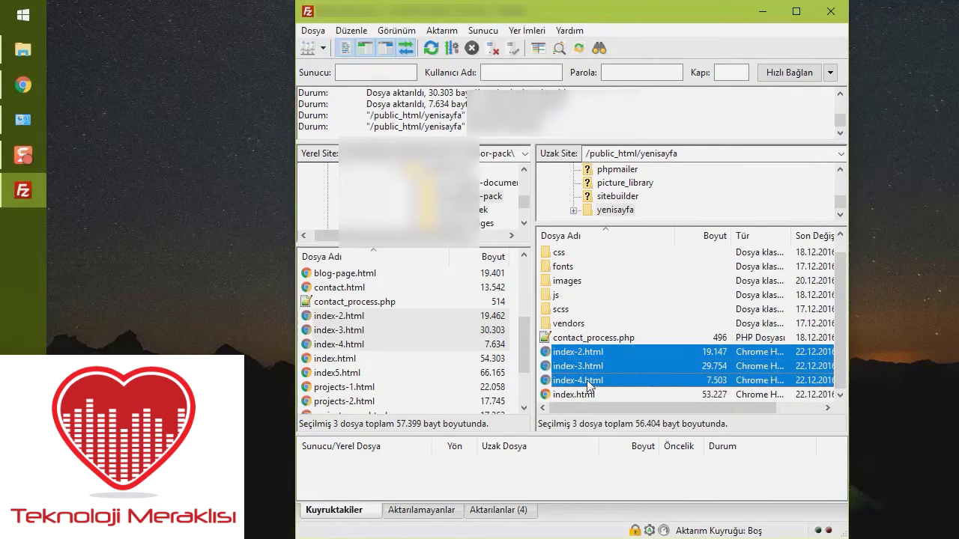
right_click(590, 383)
click(618, 316)
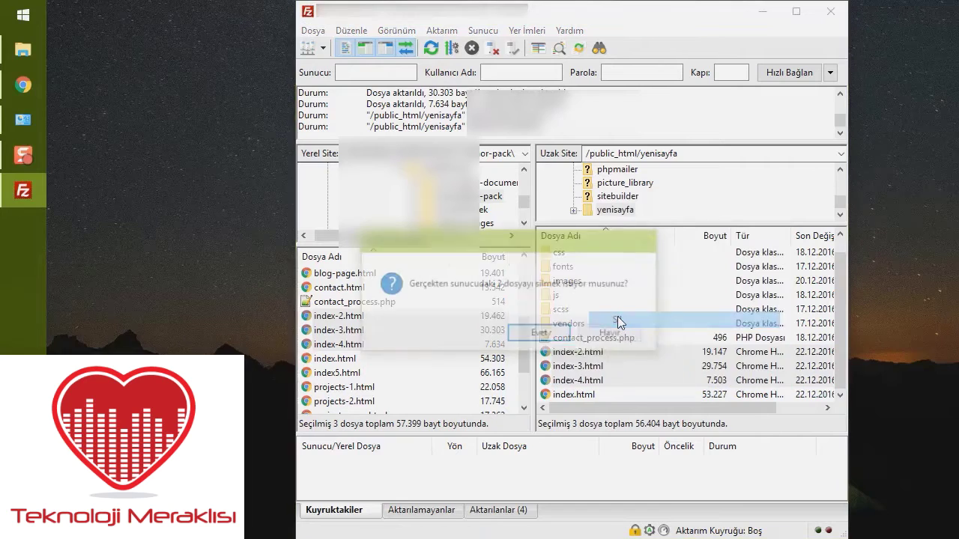
click(534, 335)
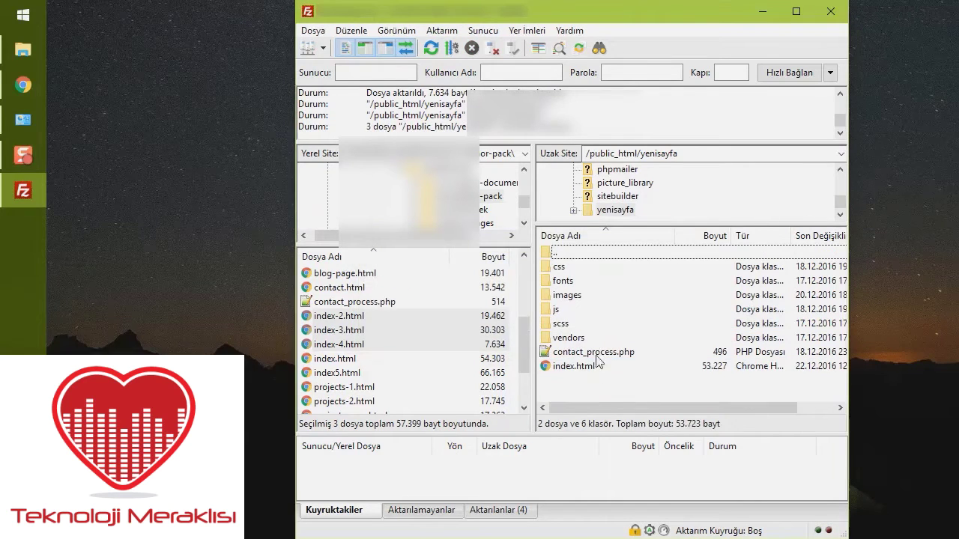
right_click(584, 367)
click(572, 385)
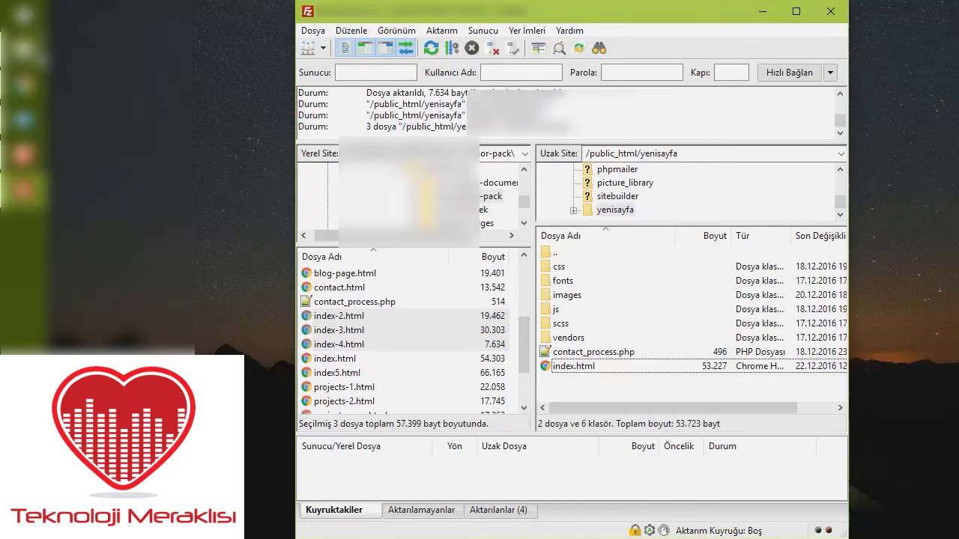
Step: Open a File Explorer window and move the FileZilla window aside so both are visible
click(24, 48)
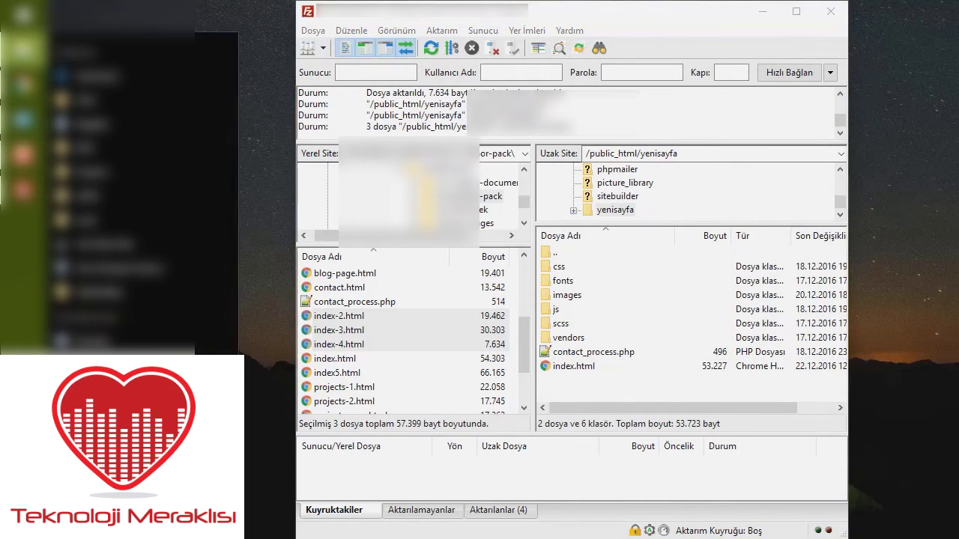
click(135, 197)
drag(608, 16, 386, 28)
click(723, 25)
drag(723, 26, 766, 27)
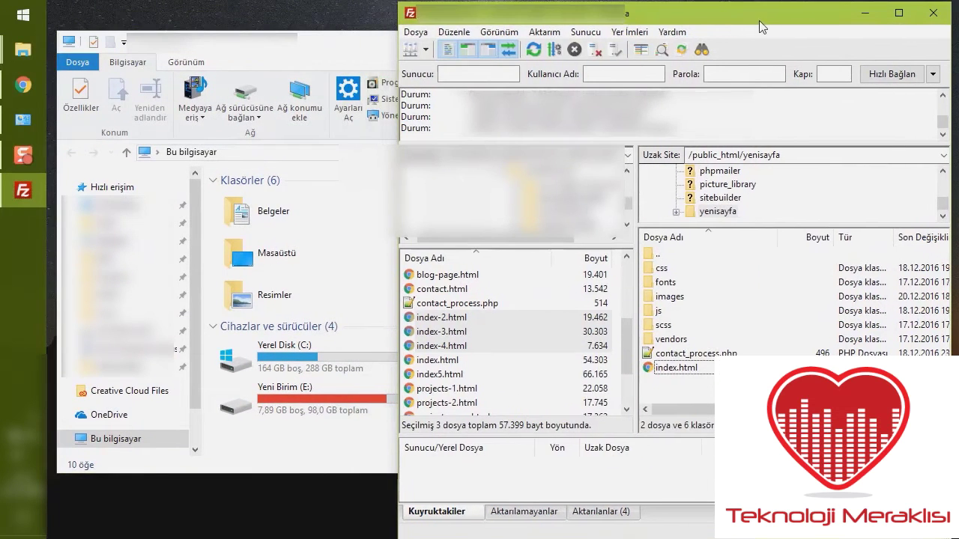
Step: Narrow the File Explorer window and navigate it to the HTML files in the am-author-pack folder
click(335, 61)
click(112, 365)
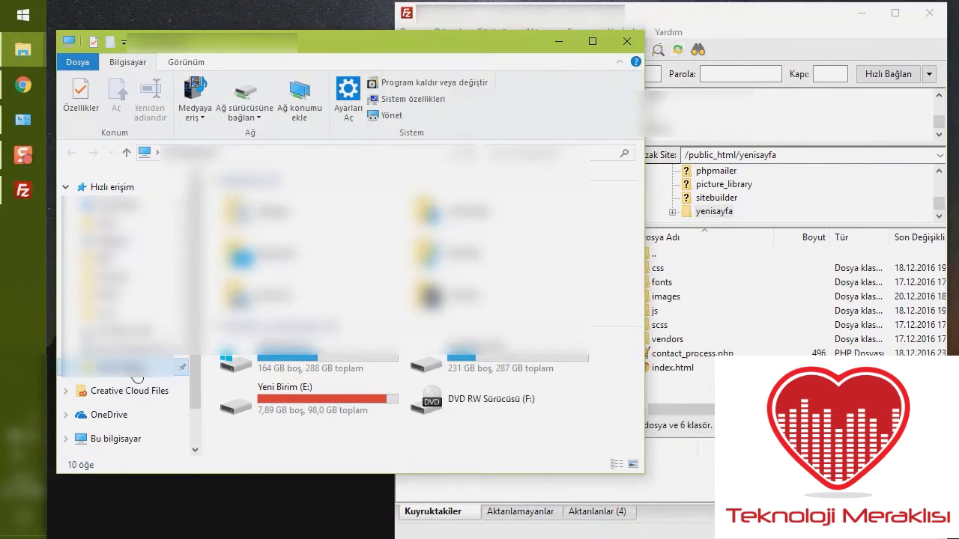
drag(643, 341, 406, 369)
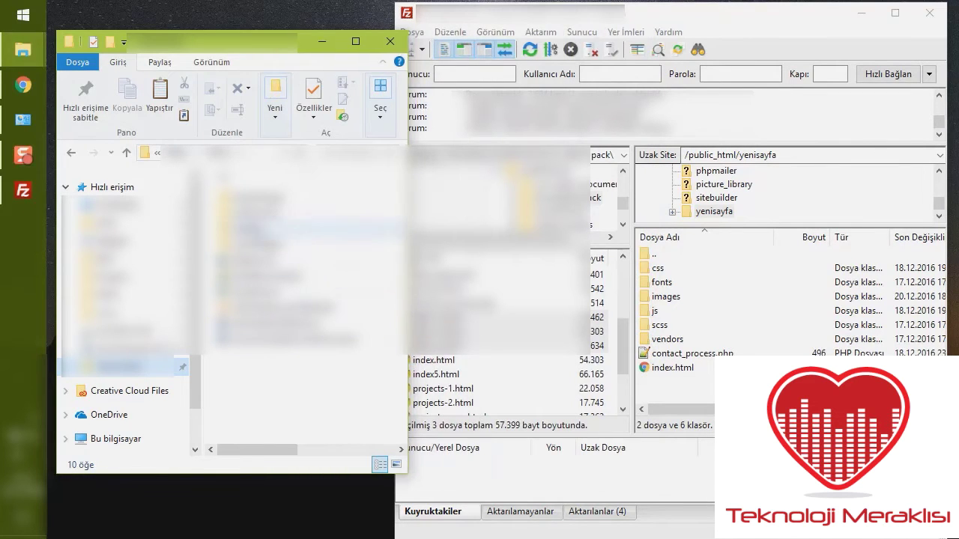
click(300, 229)
click(115, 438)
click(299, 213)
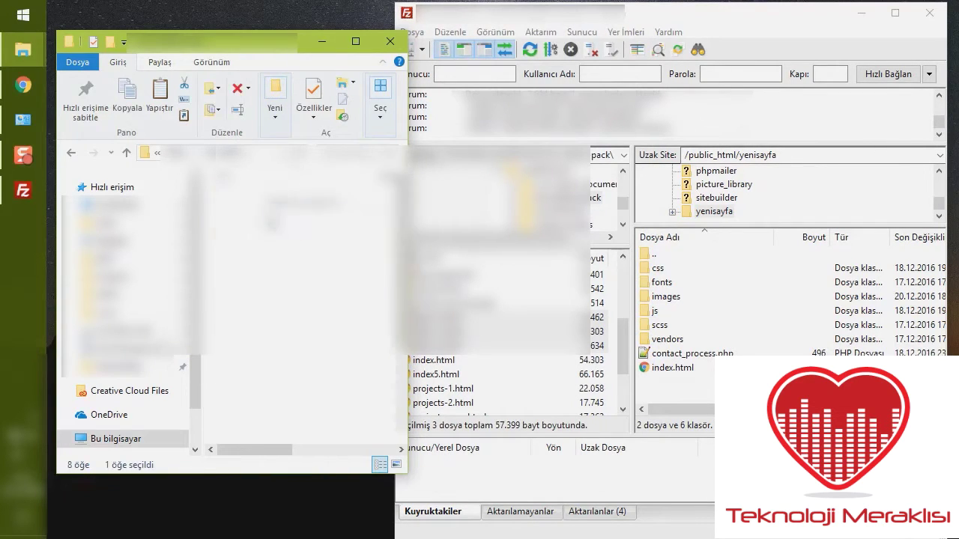
double_click(300, 213)
scroll(232, 221, down, 3)
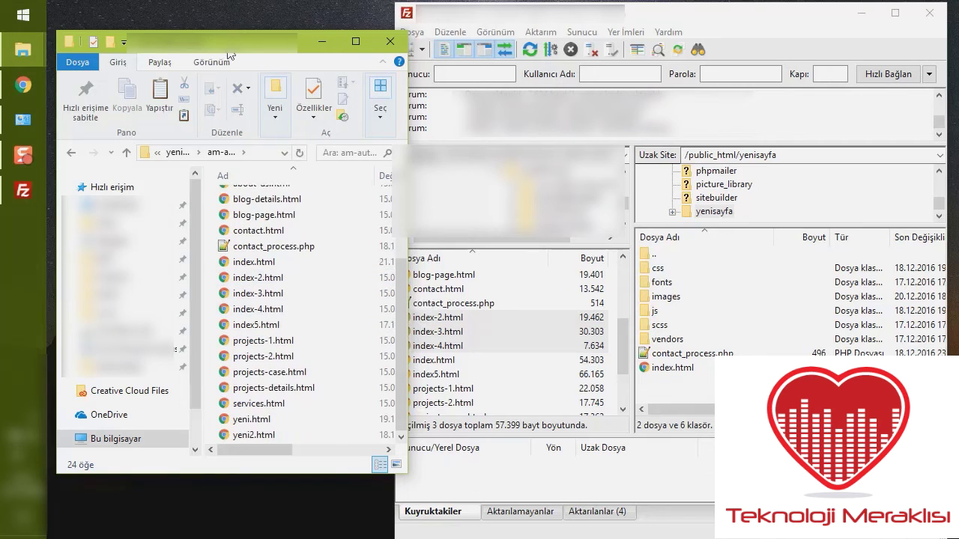
Step: Reposition the File Explorer window and narrow the FileZilla window so they sit side by side
drag(224, 41, 216, 65)
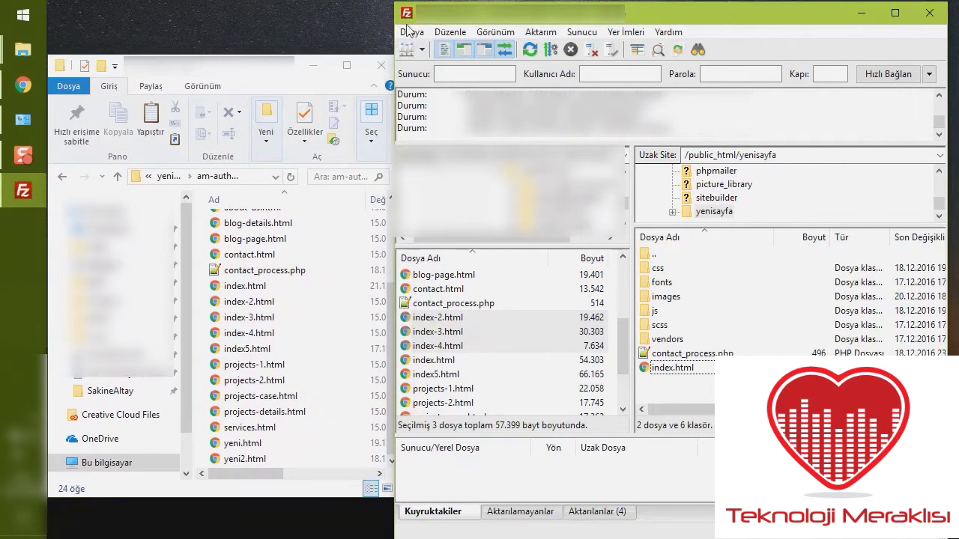
click(469, 1)
drag(395, 132, 410, 132)
Step: Upload index-2.html, index-3.html and index-4.html from the am-author-pack folder in File Explorer to /public_html/yenisayfa on the server
click(278, 302)
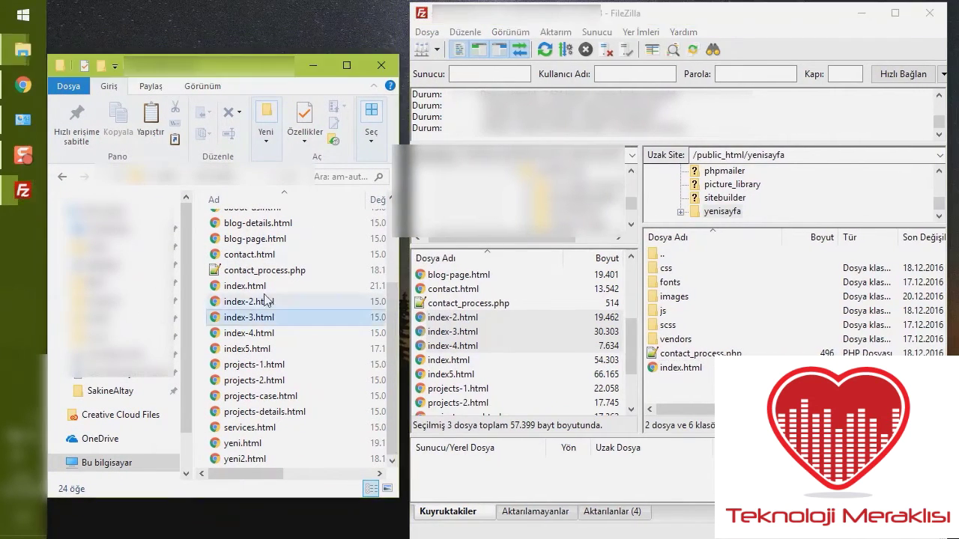
shift+click(259, 349)
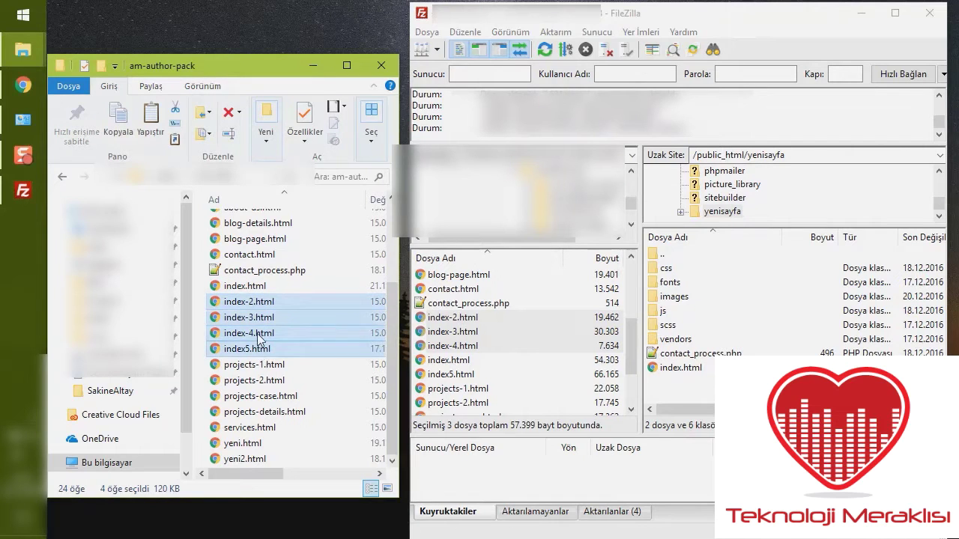
shift+click(258, 337)
drag(251, 309, 674, 367)
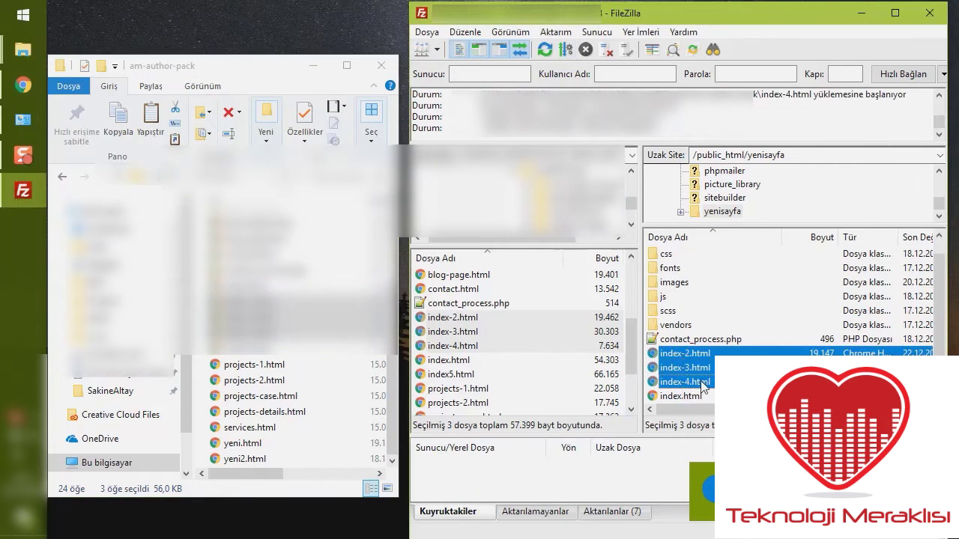
Step: Delete the uploaded index-2.html, index-3.html and index-4.html from the server and show the list of successful transfers
right_click(702, 386)
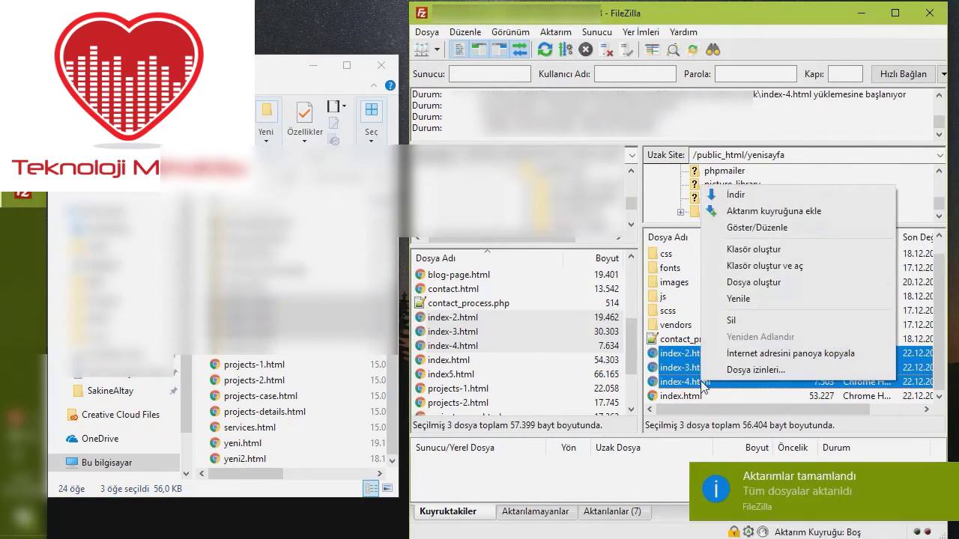
click(730, 320)
click(539, 332)
click(612, 512)
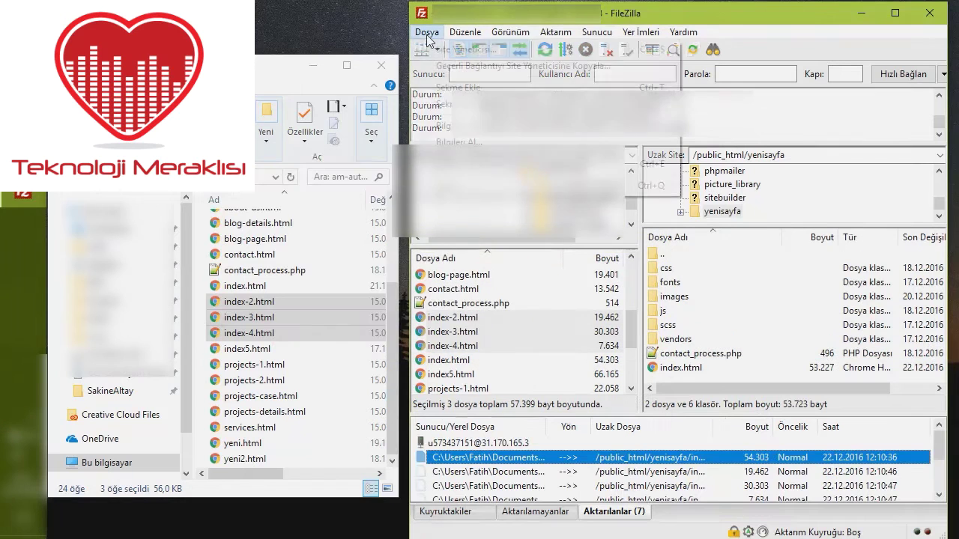
Step: Close the File Explorer window, open the FileZilla settings (Ayarlar) and place the dialog beside the main window
click(427, 32)
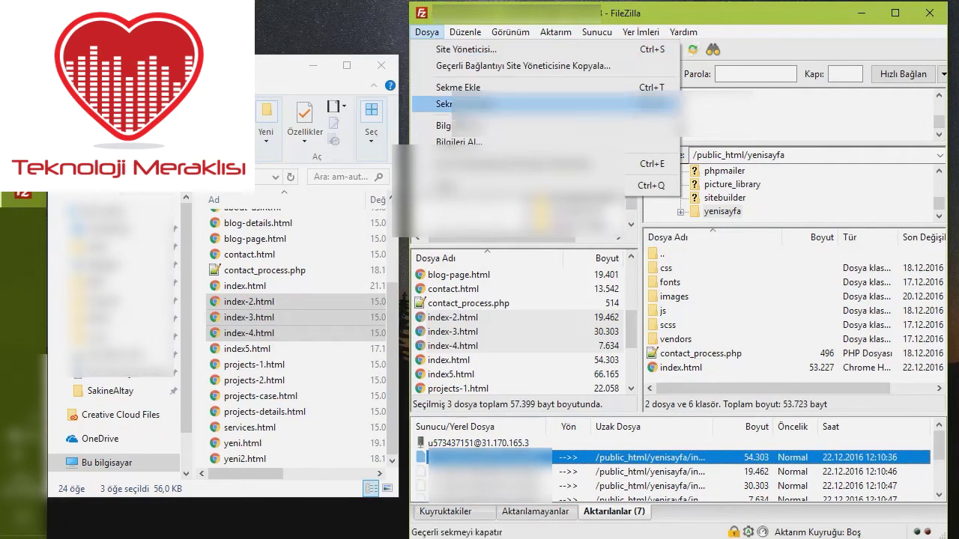
click(474, 87)
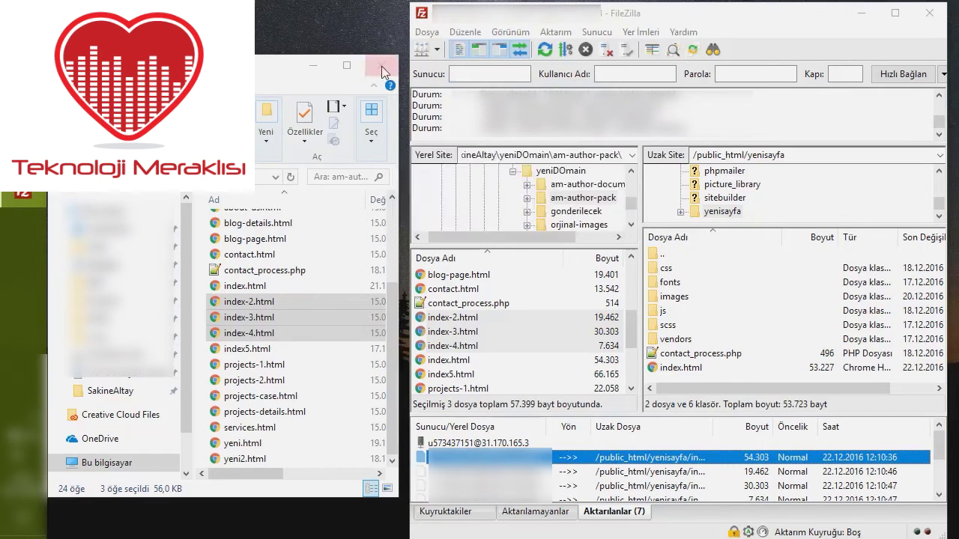
click(381, 65)
drag(542, 80, 291, 89)
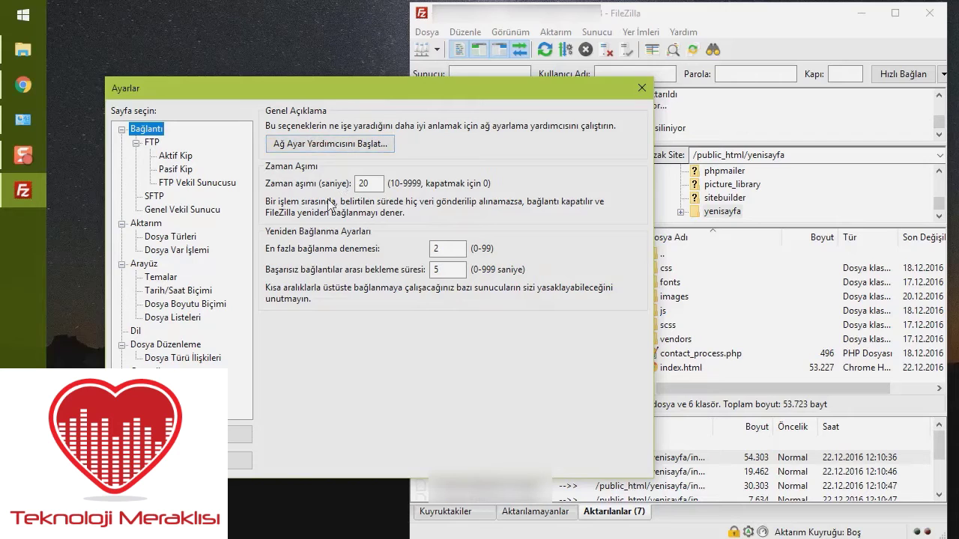
Step: Review the connection settings: timeout and reconnection values, FTP, active and passive modes, FTP proxy, SFTP and generic proxy
drag(369, 188, 351, 182)
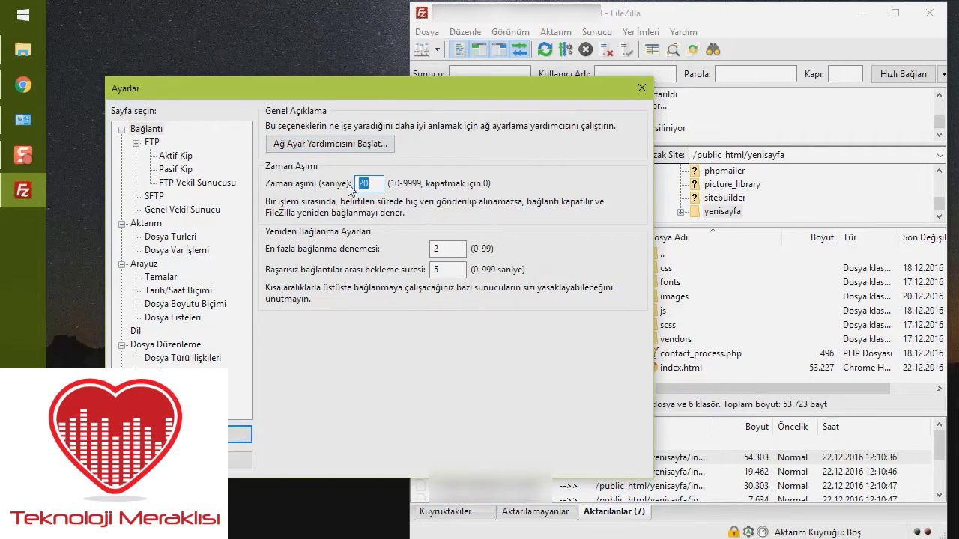
key(Tab)
key(Tab)
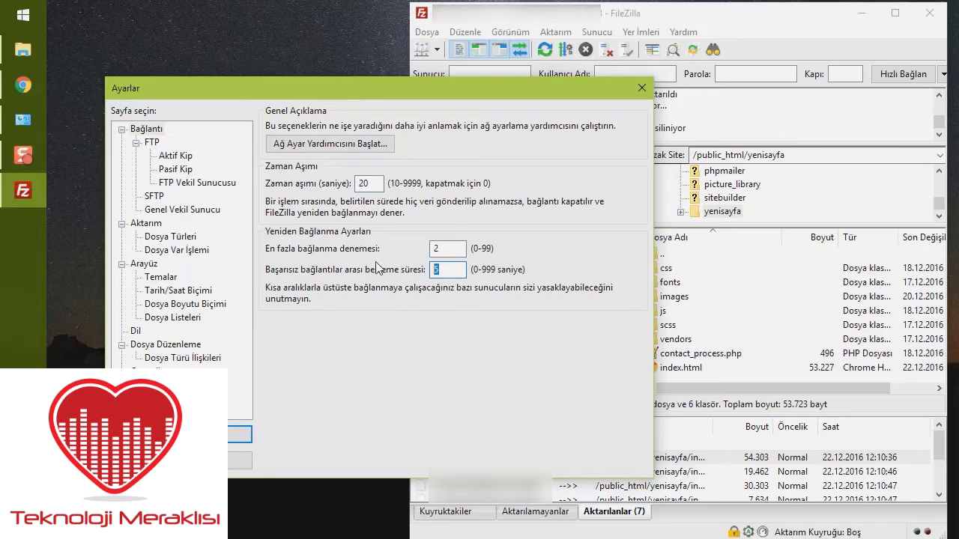
click(152, 142)
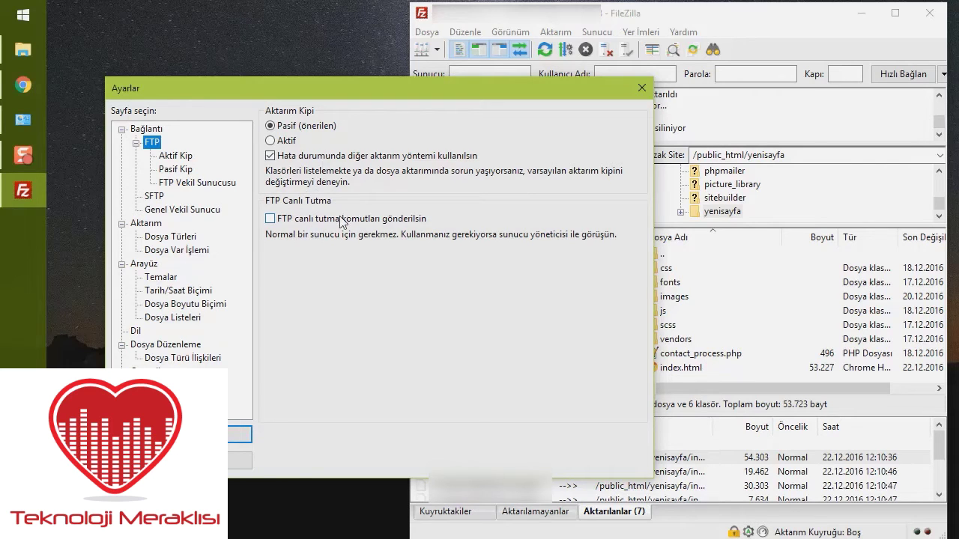
click(174, 158)
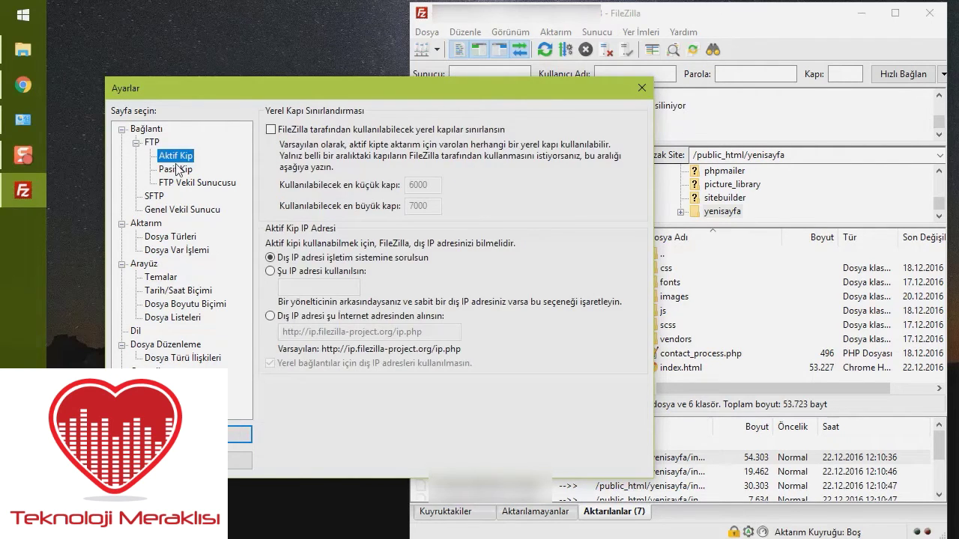
click(177, 169)
click(194, 183)
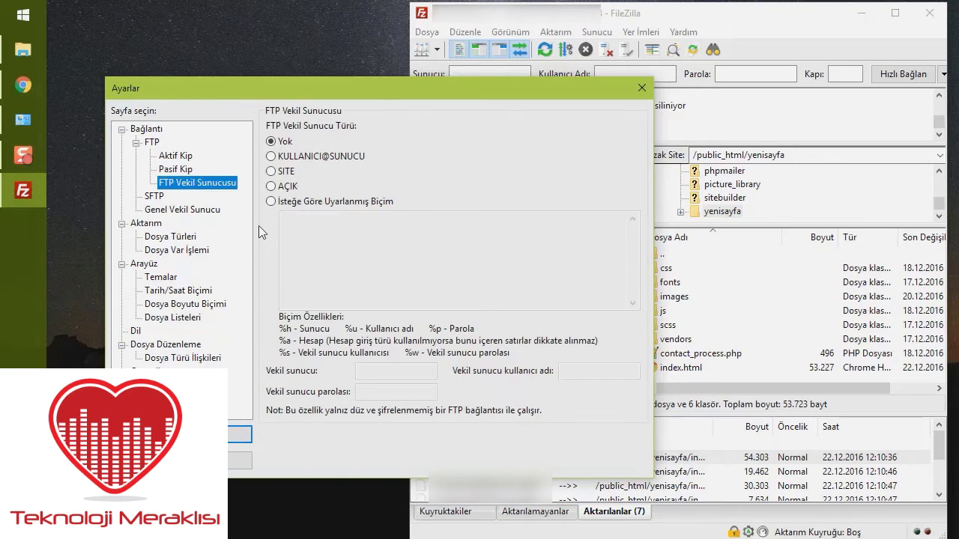
click(157, 197)
click(171, 210)
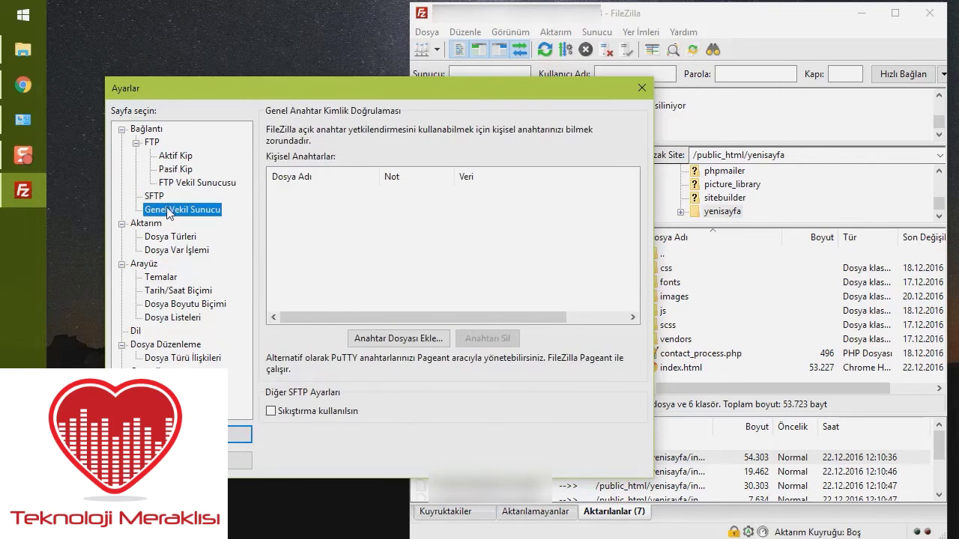
Step: In the transfer settings, raise the simultaneous transfers to 10 and toggle the speed limits on and off
click(153, 224)
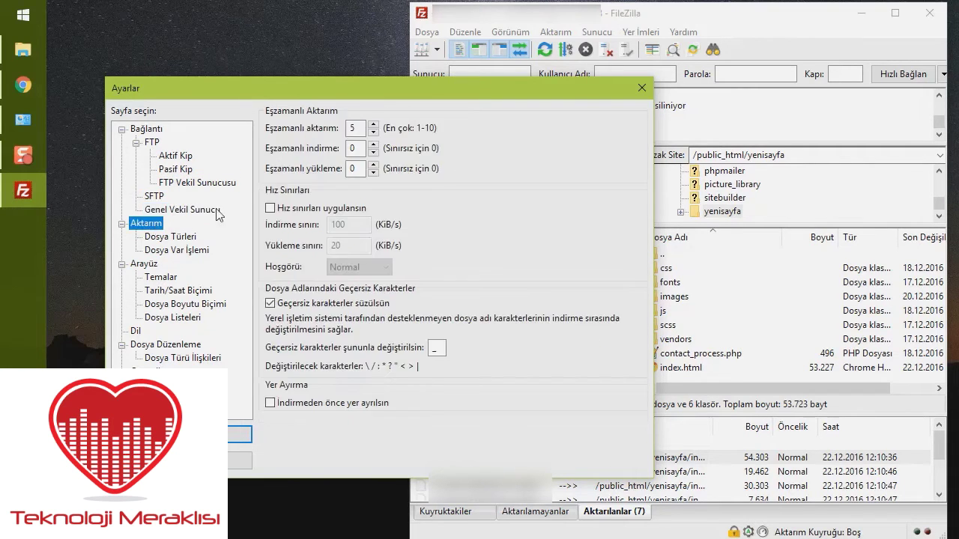
double_click(352, 129)
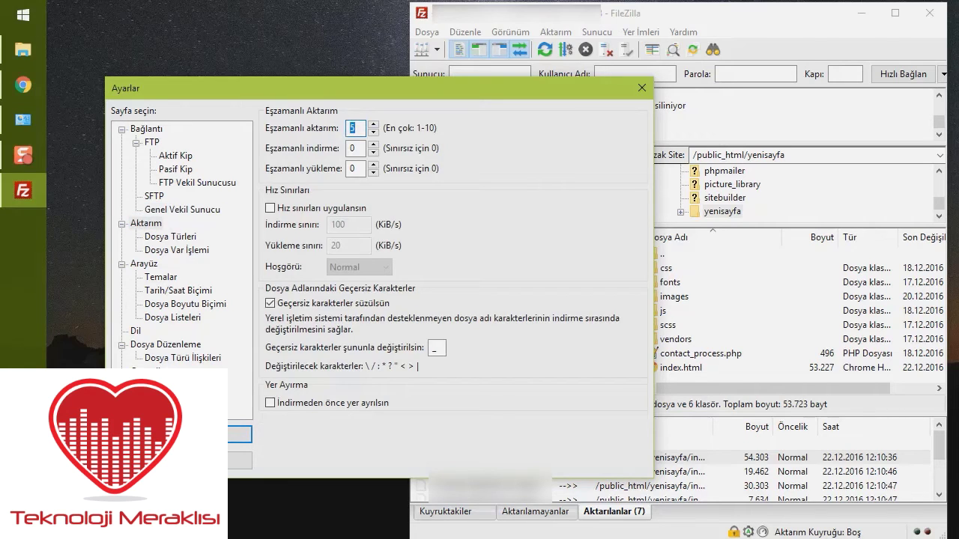
click(373, 128)
double_click(360, 168)
click(332, 208)
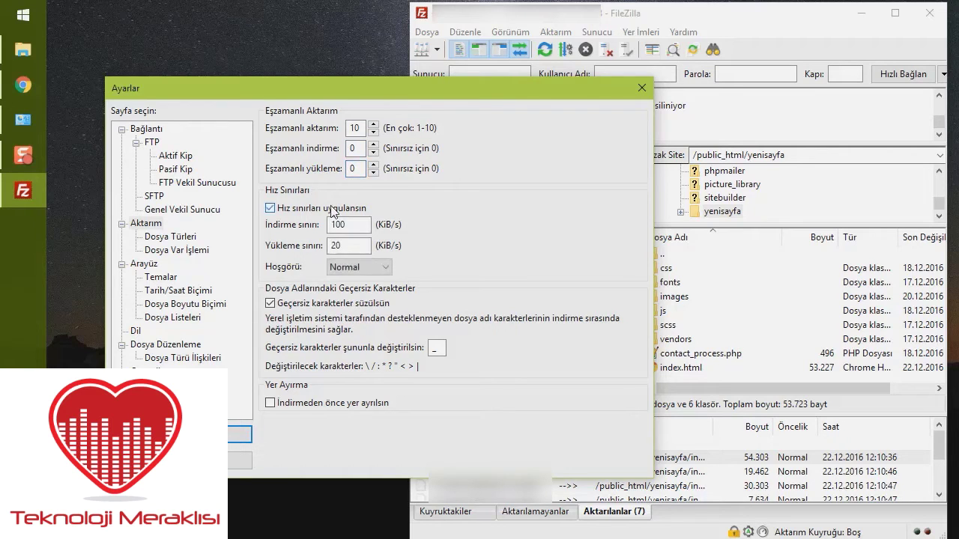
click(332, 208)
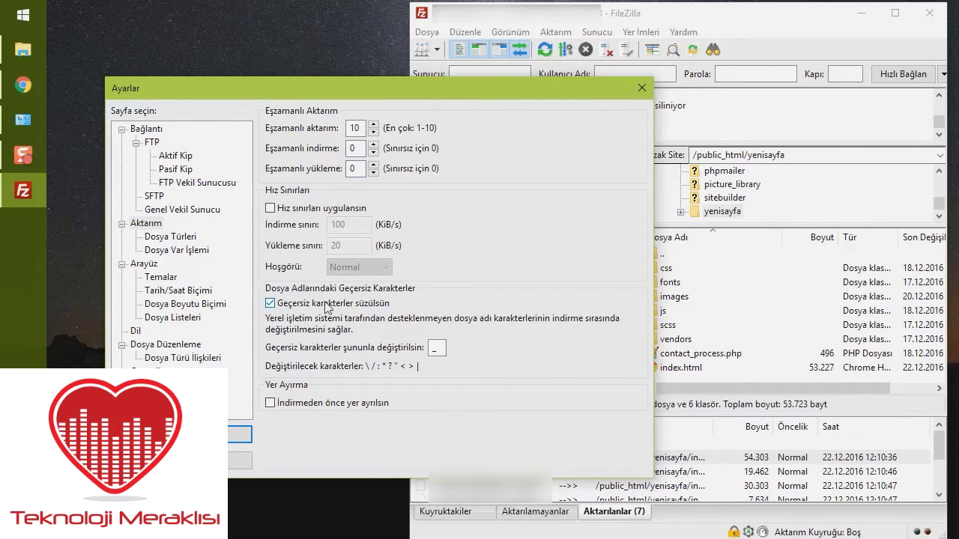
double_click(439, 347)
Step: Set the maximum number of simultaneous transfers (Eşzamanlı aktarım) to 5 in the transfer settings
click(170, 238)
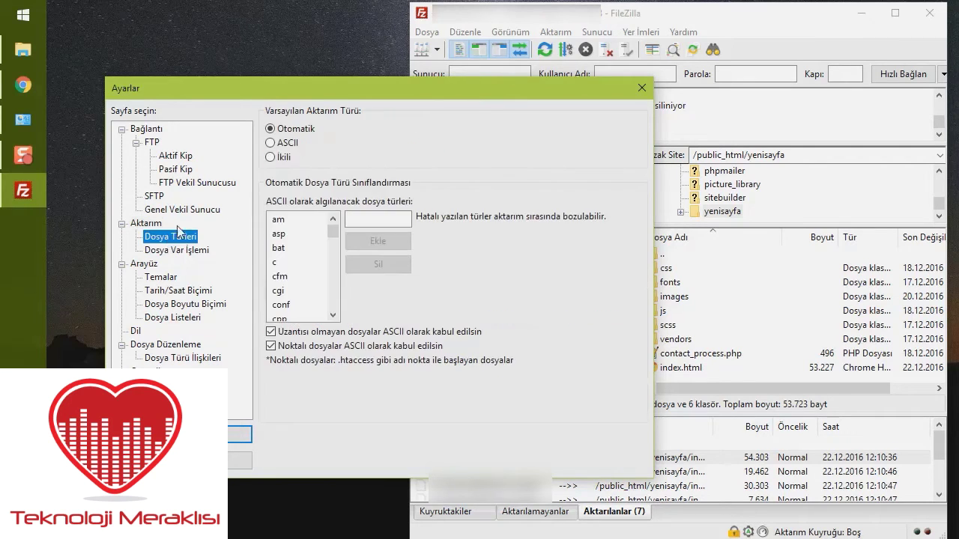
click(145, 223)
double_click(354, 129)
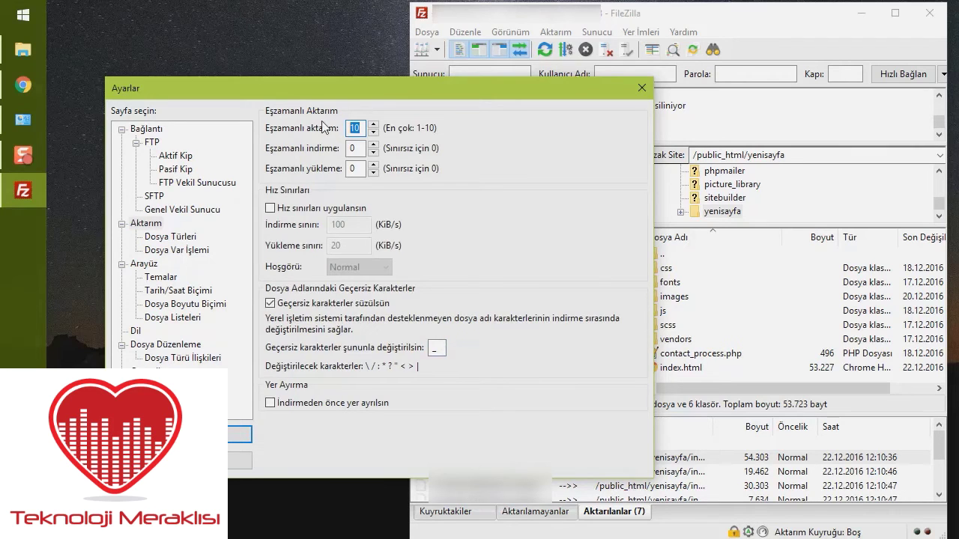
text(5)
Step: In the file type settings, try the ASCII and İkili default transfer types and restore Otomatik
click(160, 238)
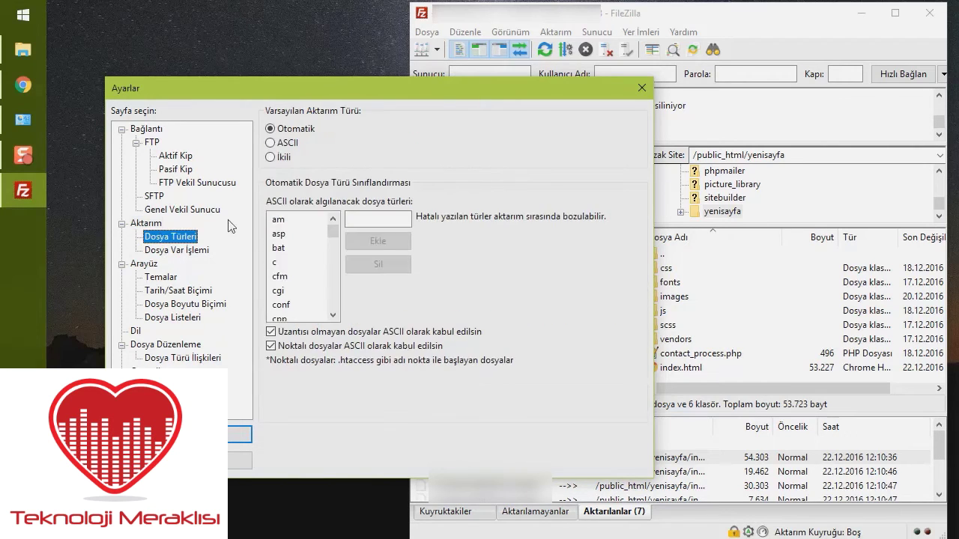
click(292, 142)
click(293, 158)
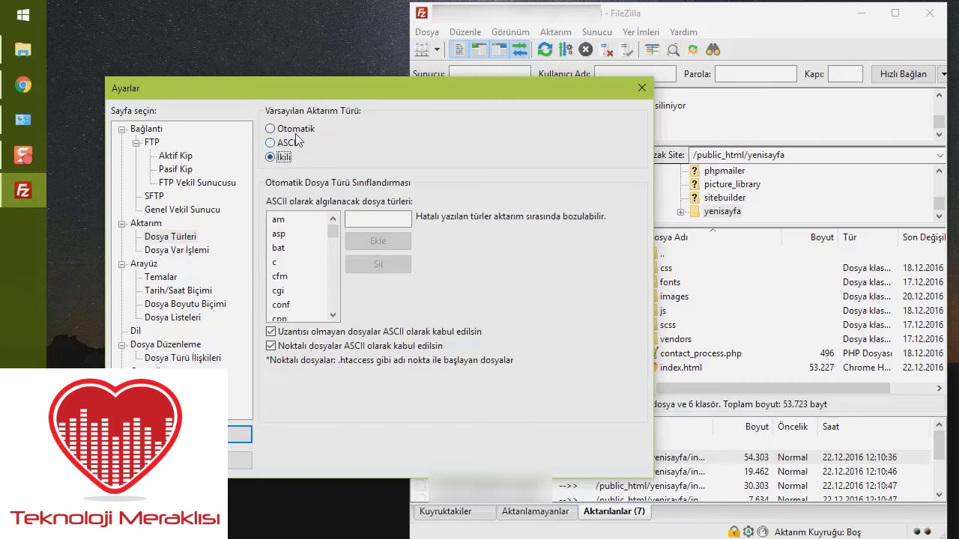
click(298, 131)
Step: Try Üzerine yazılsın as the default download action for existing files and restore Ne yapılacağı sorulsun
click(178, 252)
click(433, 148)
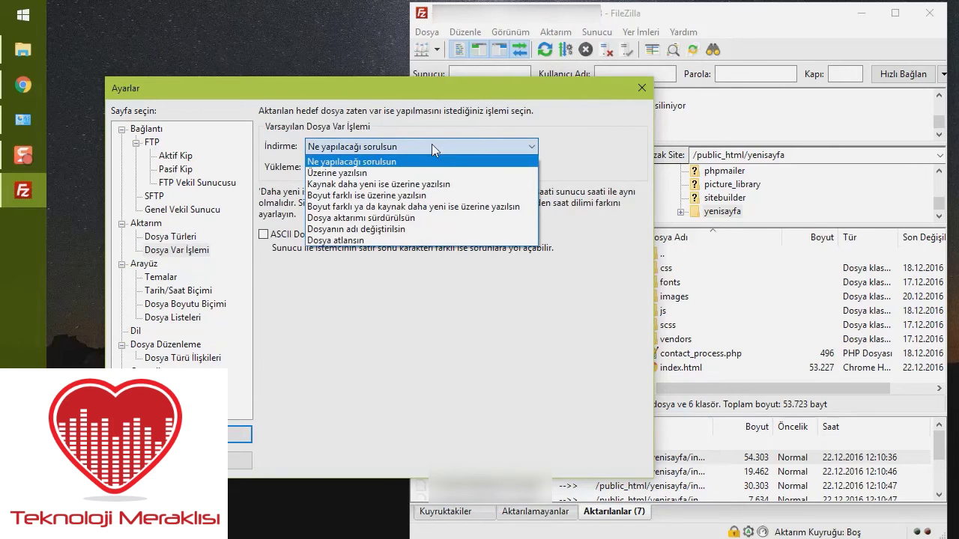
click(369, 174)
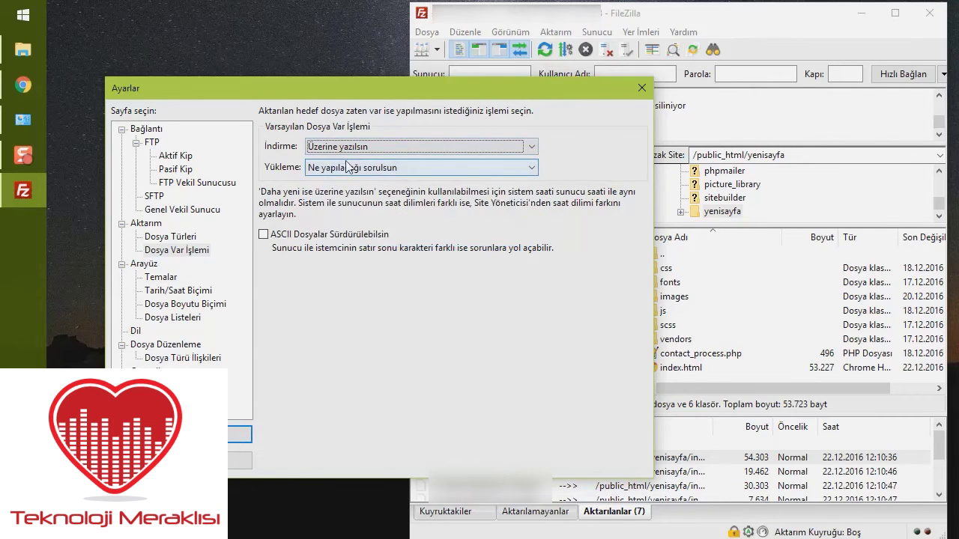
click(349, 146)
click(354, 157)
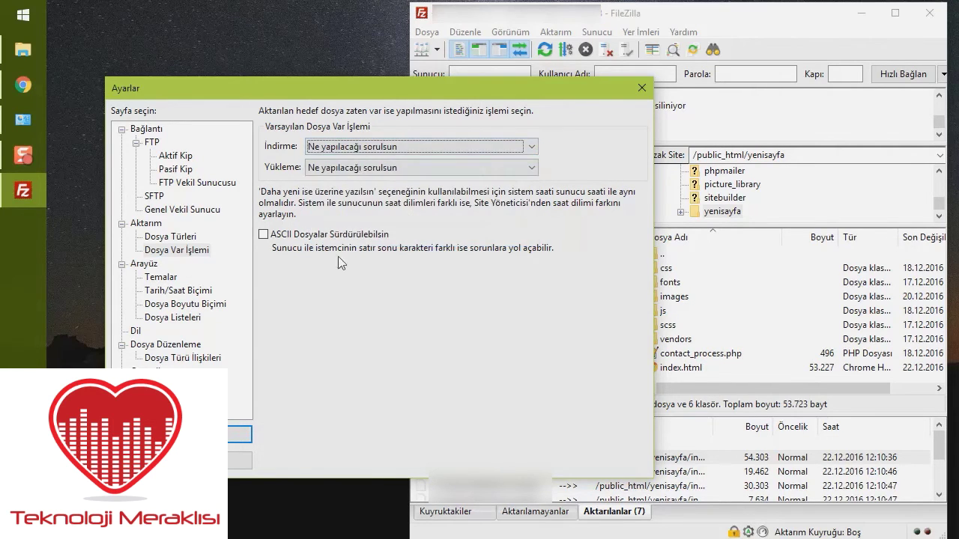
Step: Try the Karatahta and Gezgin file and folder window layouts in the interface settings and return to Klasik
click(147, 264)
click(437, 131)
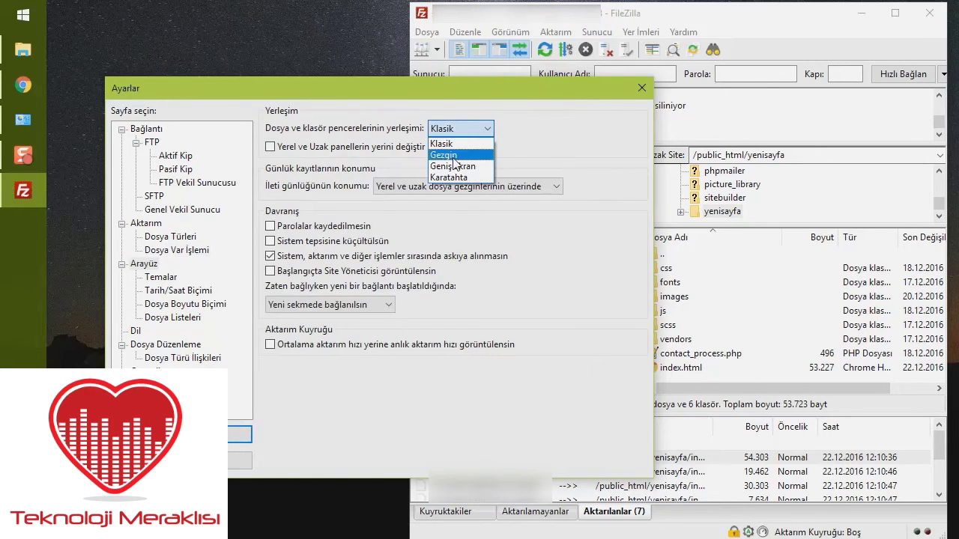
click(455, 162)
drag(504, 86, 228, 100)
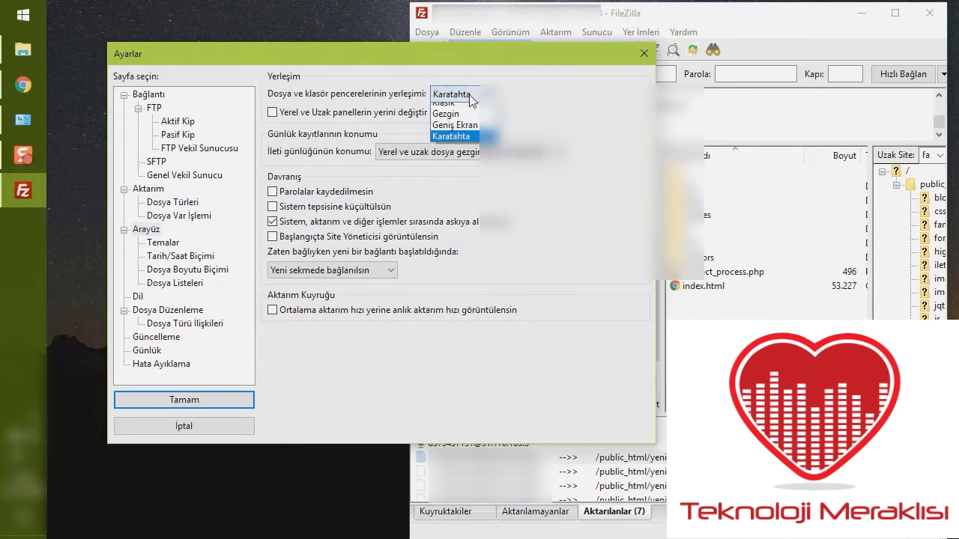
click(464, 111)
click(458, 94)
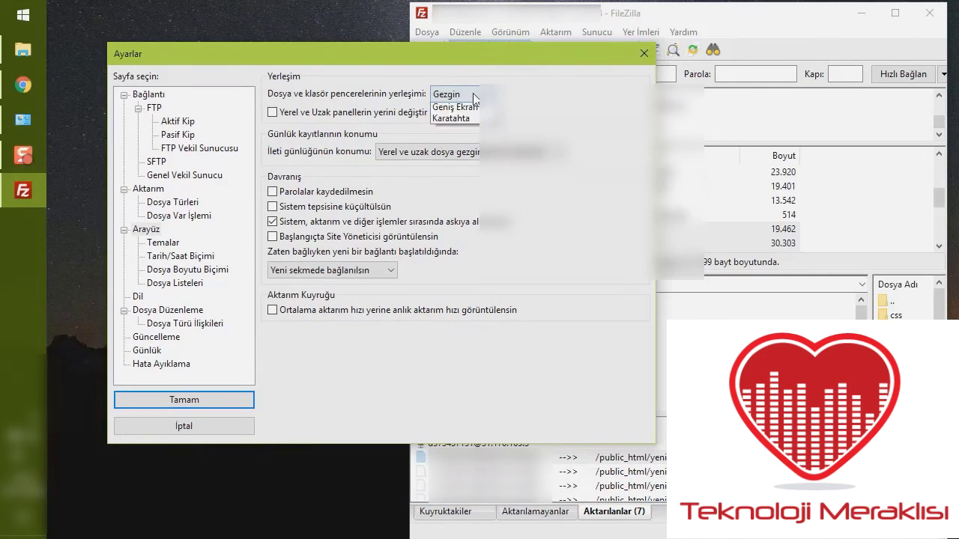
click(473, 111)
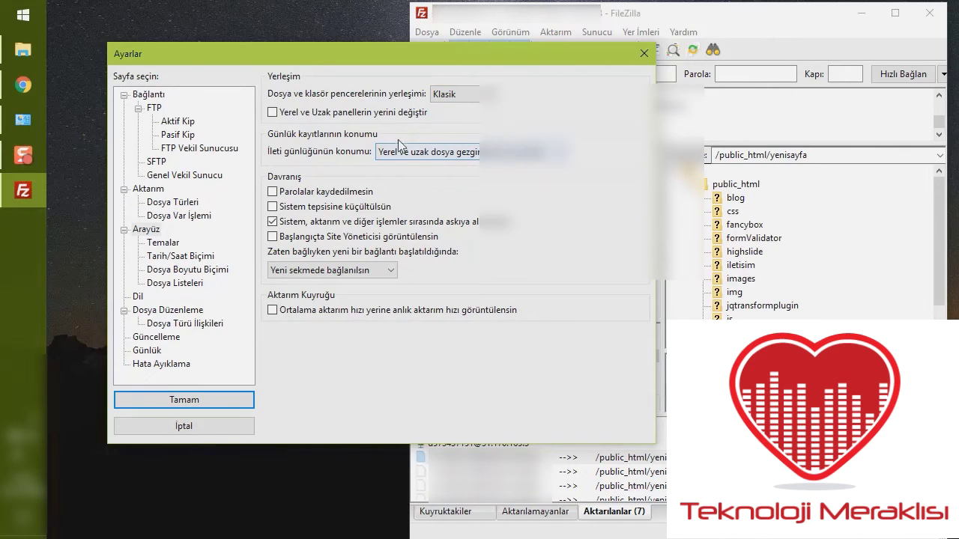
Step: Review the settings for themes, date and size formats, file lists, language, file editing, updates and logging, and accept the dialog
click(163, 242)
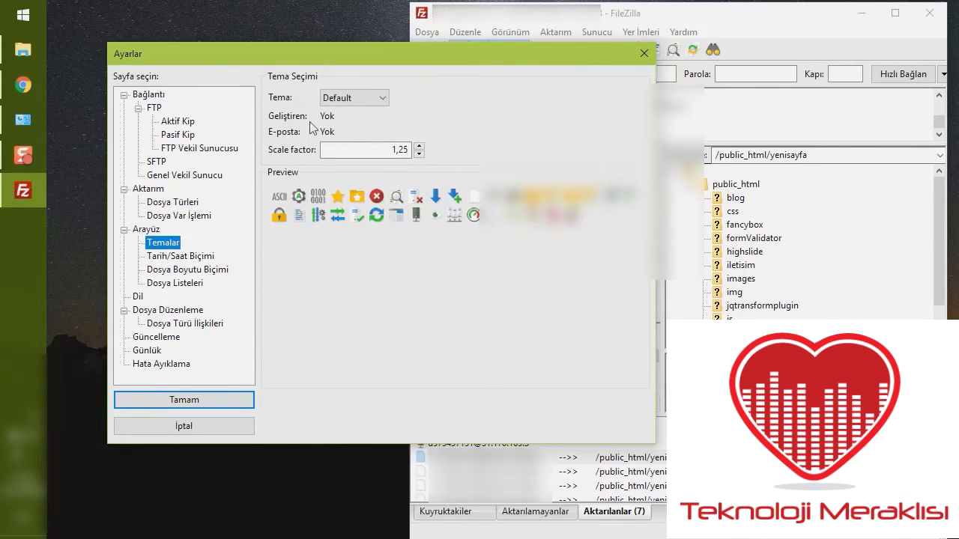
click(202, 257)
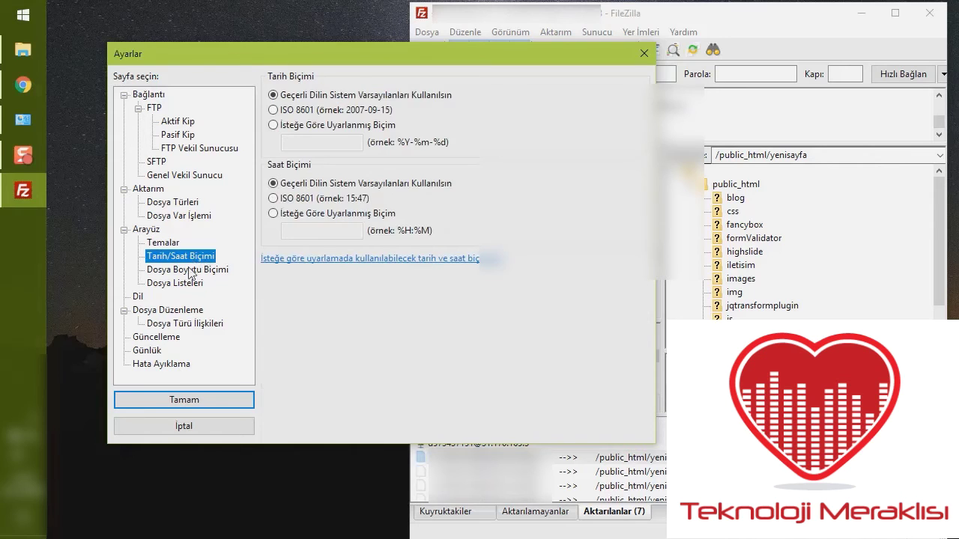
click(190, 271)
click(187, 284)
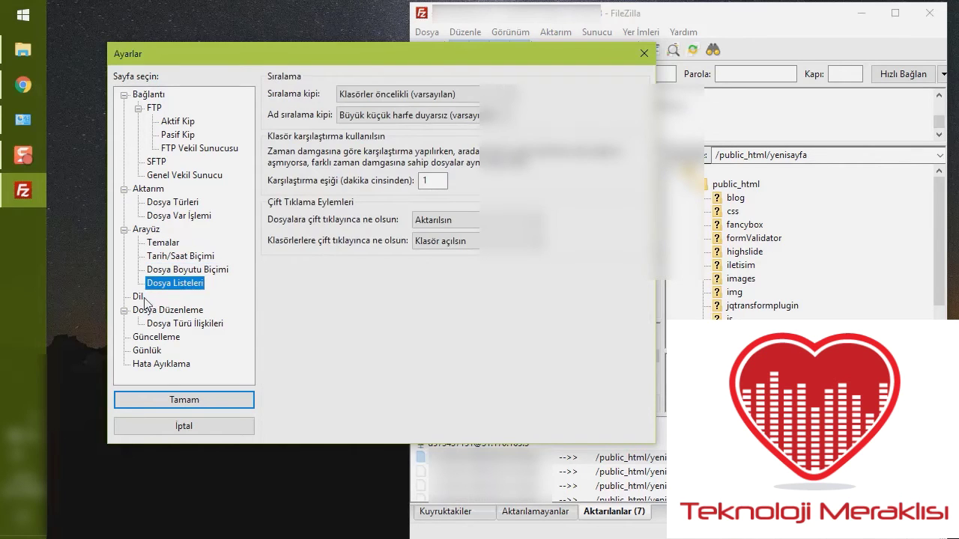
click(143, 297)
click(157, 311)
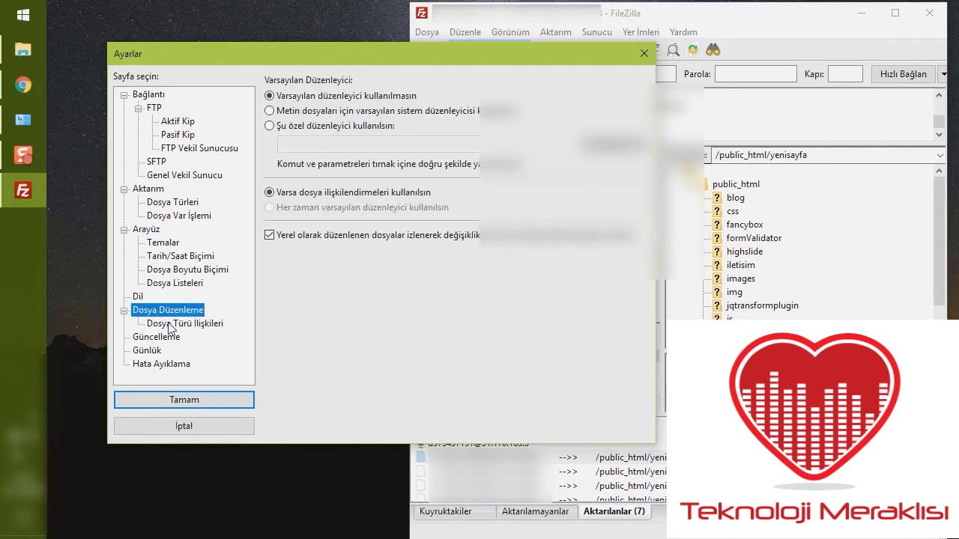
click(172, 325)
click(172, 338)
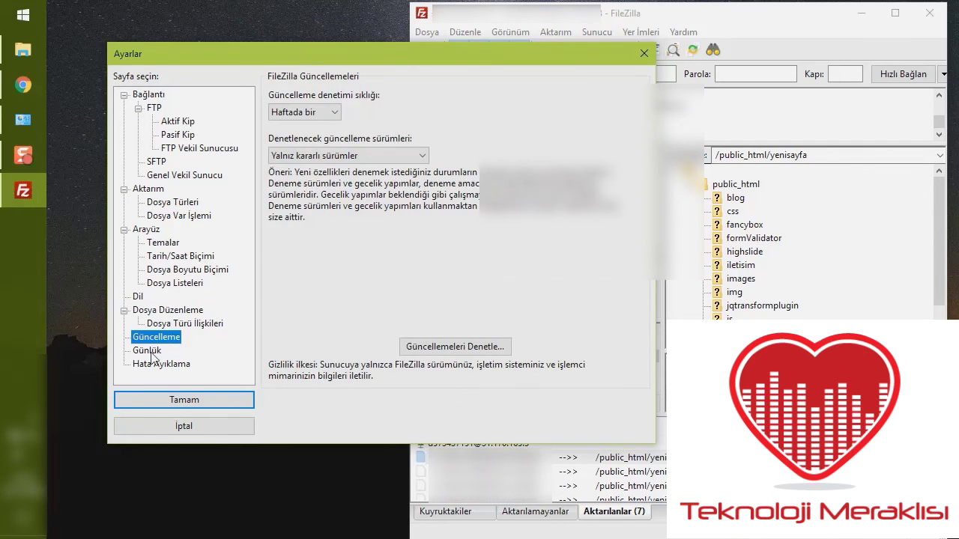
click(150, 352)
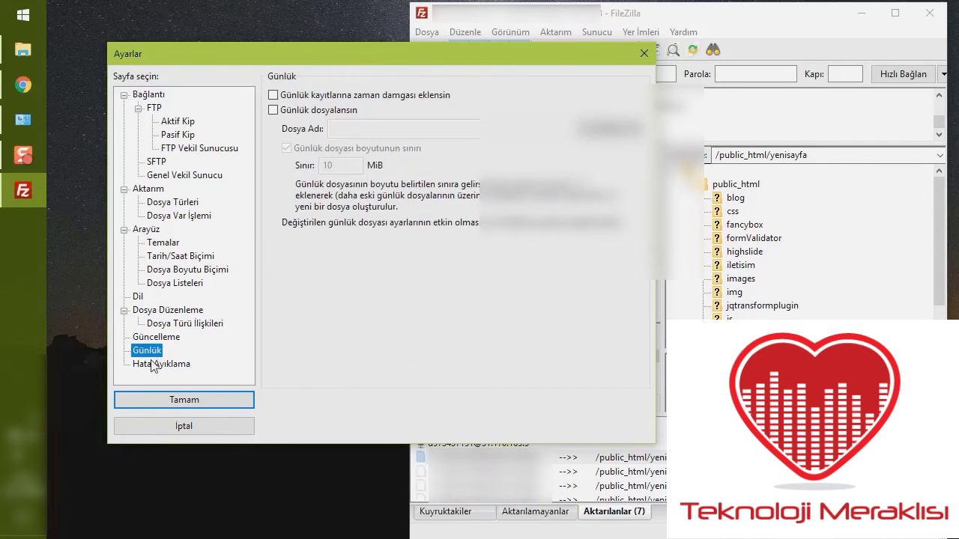
click(180, 400)
Step: Recentre the FileZilla window, shrink the remote folder tree and transfer pane to enlarge the file lists, and show the queued files
drag(674, 22, 501, 23)
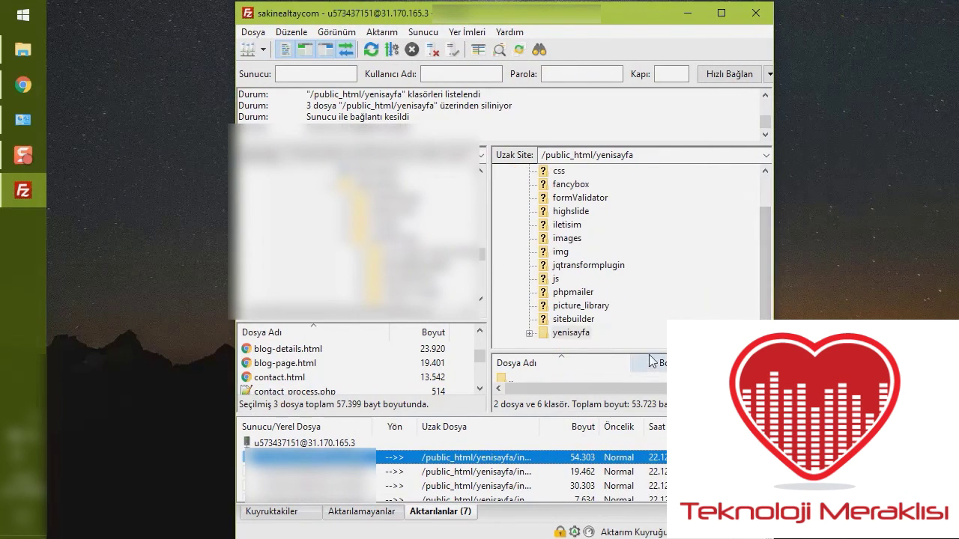
click(653, 334)
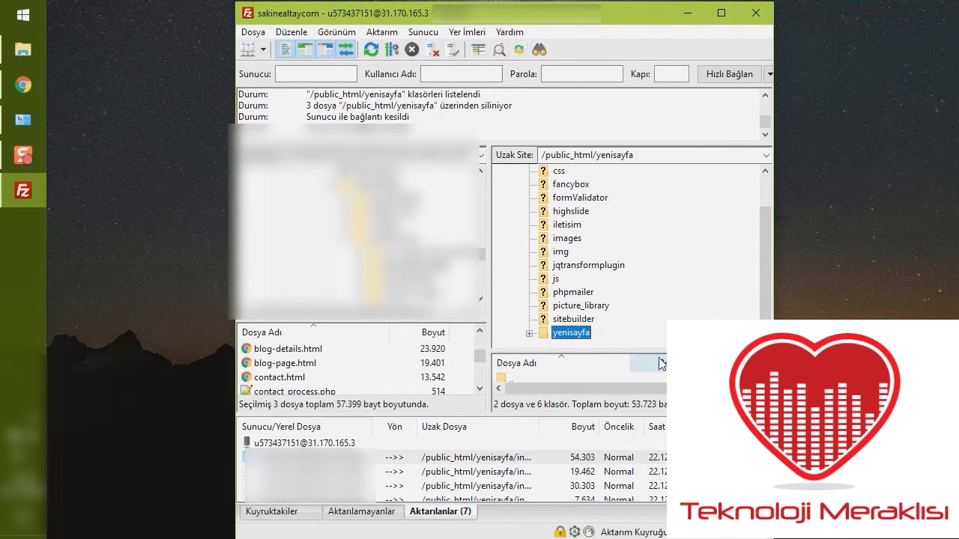
drag(652, 350, 656, 222)
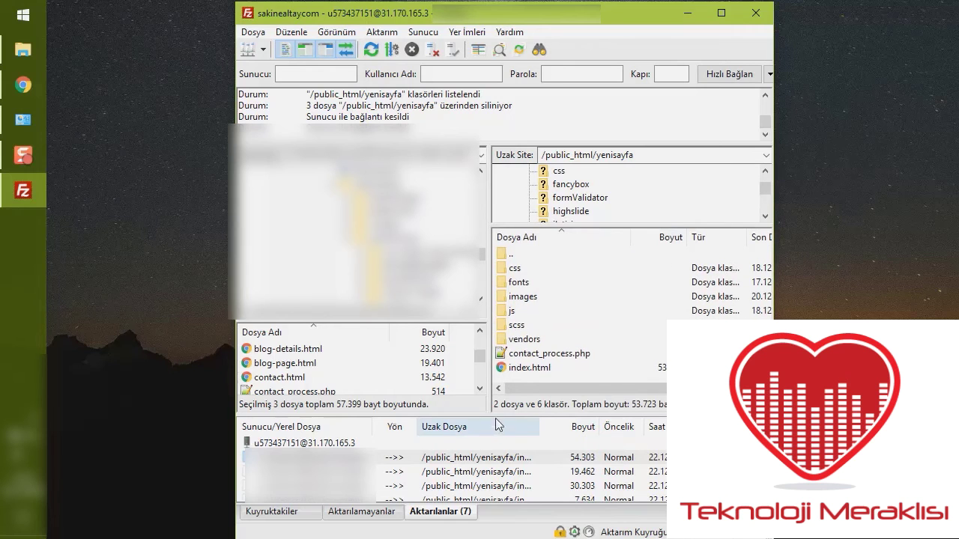
drag(496, 415, 495, 434)
click(294, 512)
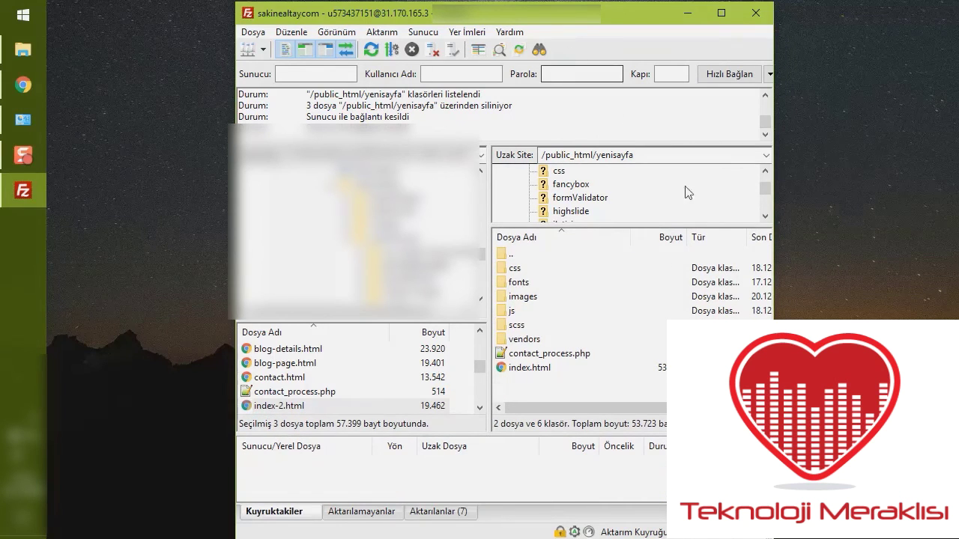